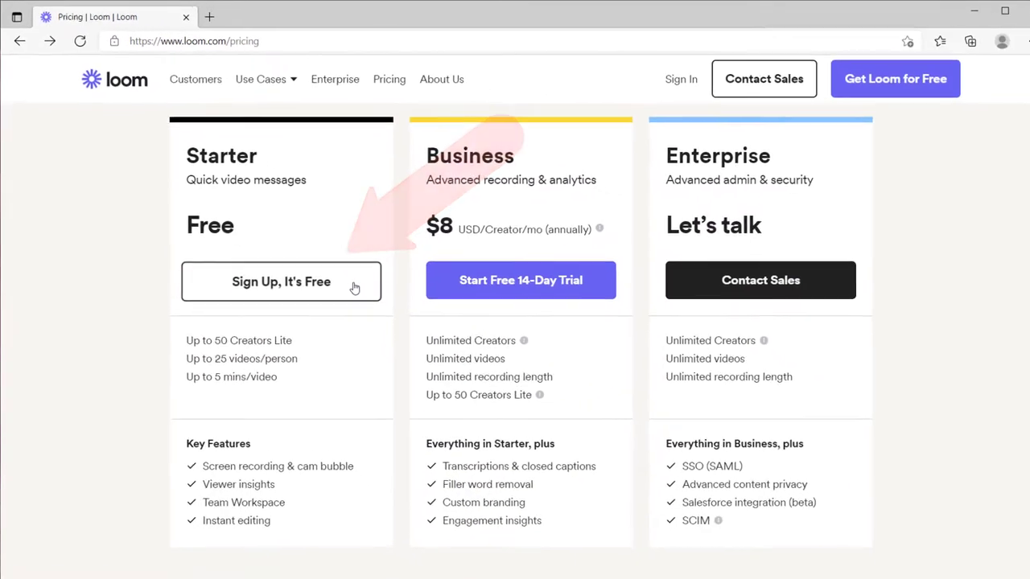
# Step: Begin a free Loom email sign-up and download the Loom desktop app installer
pyautogui.click(500, 456)
pyautogui.scroll(-2, 427, 375)
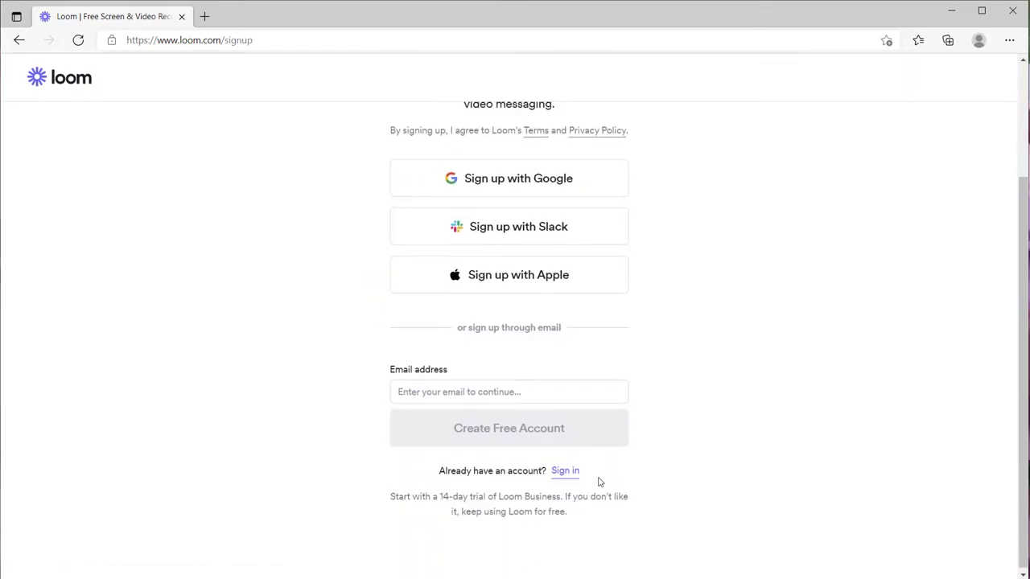
pyautogui.click(434, 389)
pyautogui.click(561, 435)
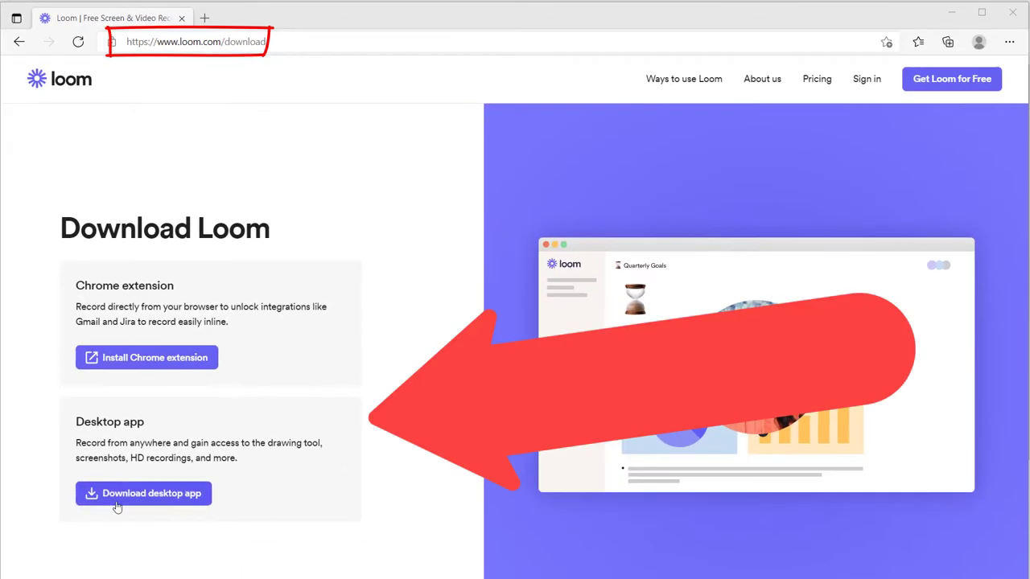
pyautogui.click(157, 497)
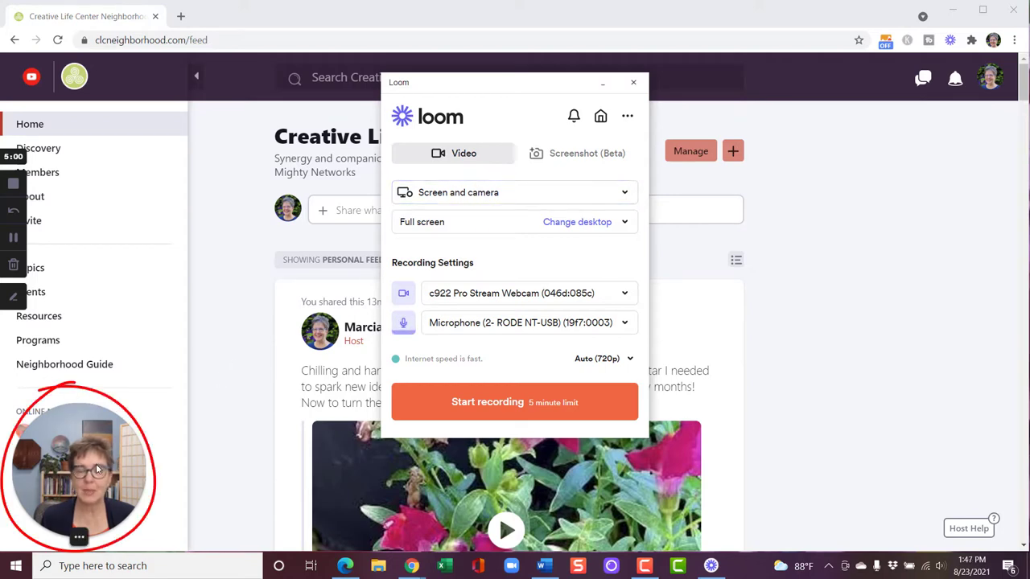
# Step: Move the webcam bubble right, try its larger and full-screen sizes, then shrink it back
pyautogui.moveTo(96, 476)
pyautogui.mouseDown()
pyautogui.moveTo(165, 481)
pyautogui.moveTo(228, 424)
pyautogui.moveTo(212, 368)
pyautogui.moveTo(346, 402)
pyautogui.moveTo(951, 277)
pyautogui.moveTo(947, 243)
pyautogui.mouseUp()
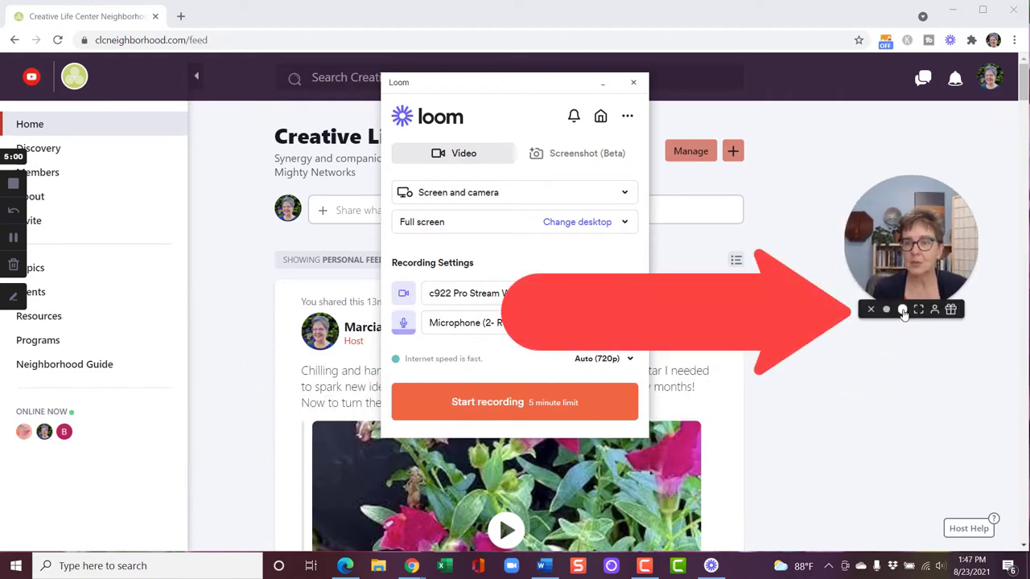
pyautogui.click(917, 310)
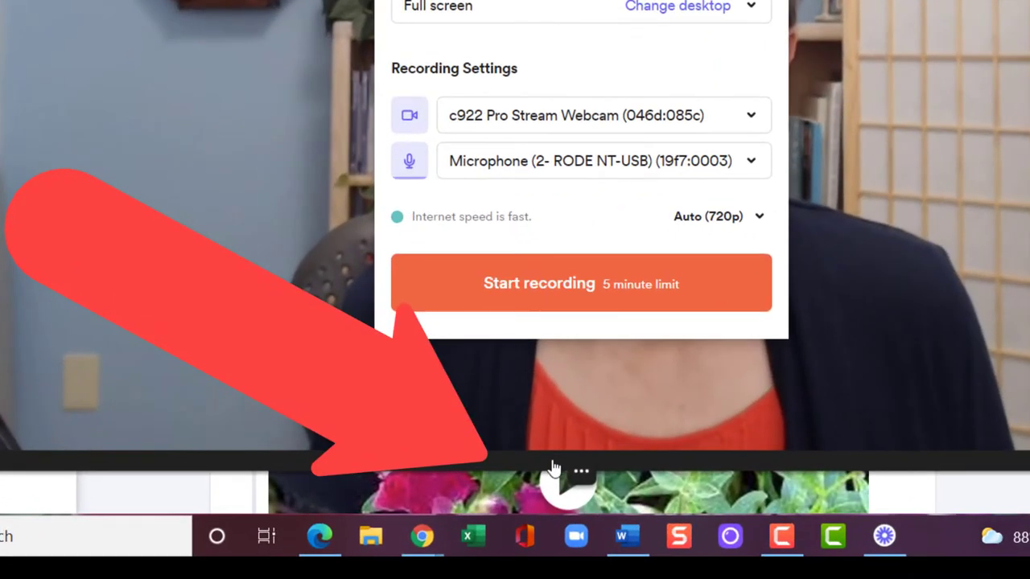
pyautogui.click(581, 472)
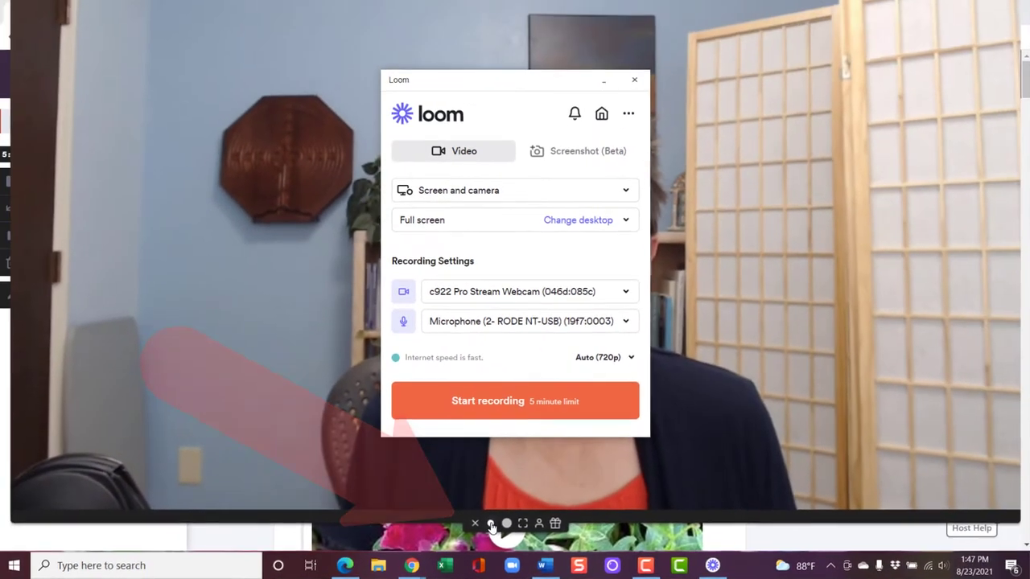
pyautogui.click(523, 490)
pyautogui.moveTo(117, 505); pyautogui.dragTo(231, 383)
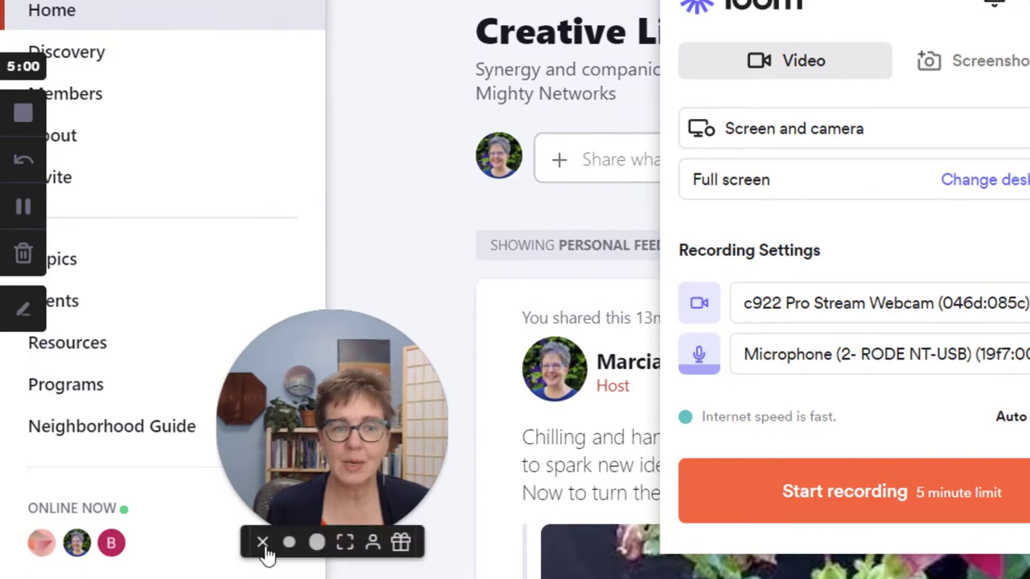
# Step: Hide the webcam bubble, turn the camera back on, and park it beside the sidebar
pyautogui.click(264, 546)
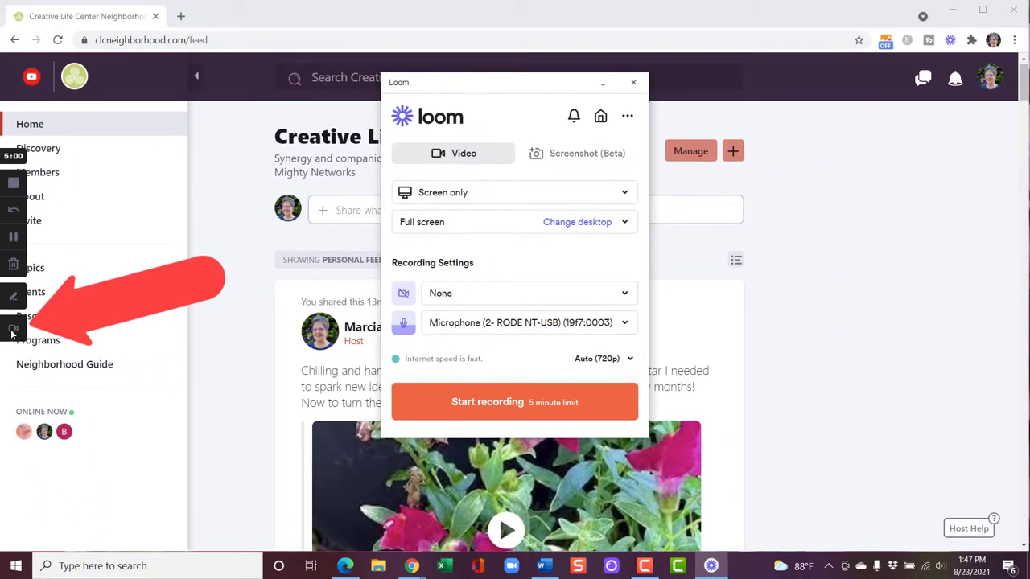
pyautogui.click(11, 330)
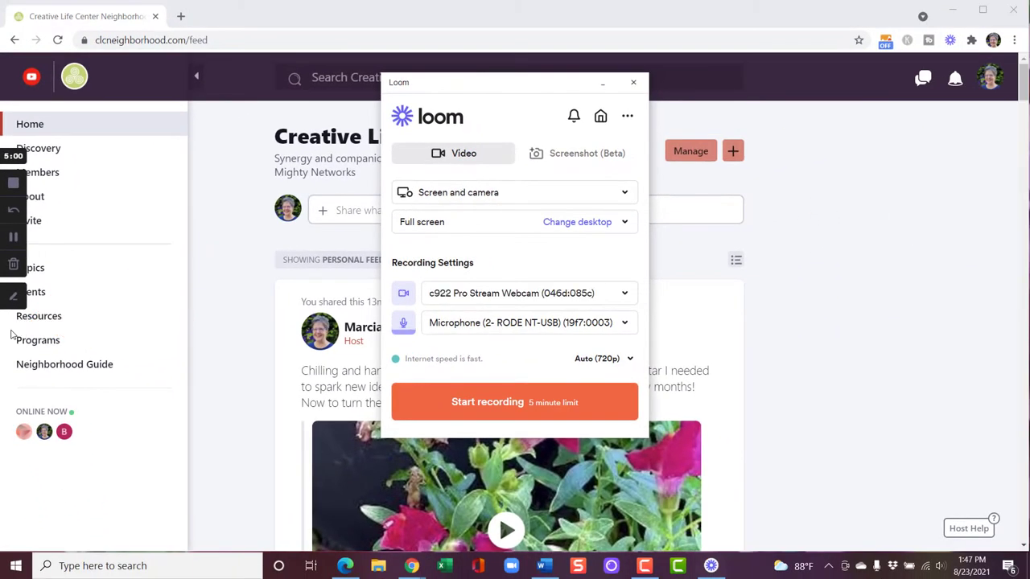
pyautogui.moveTo(109, 444); pyautogui.dragTo(227, 389)
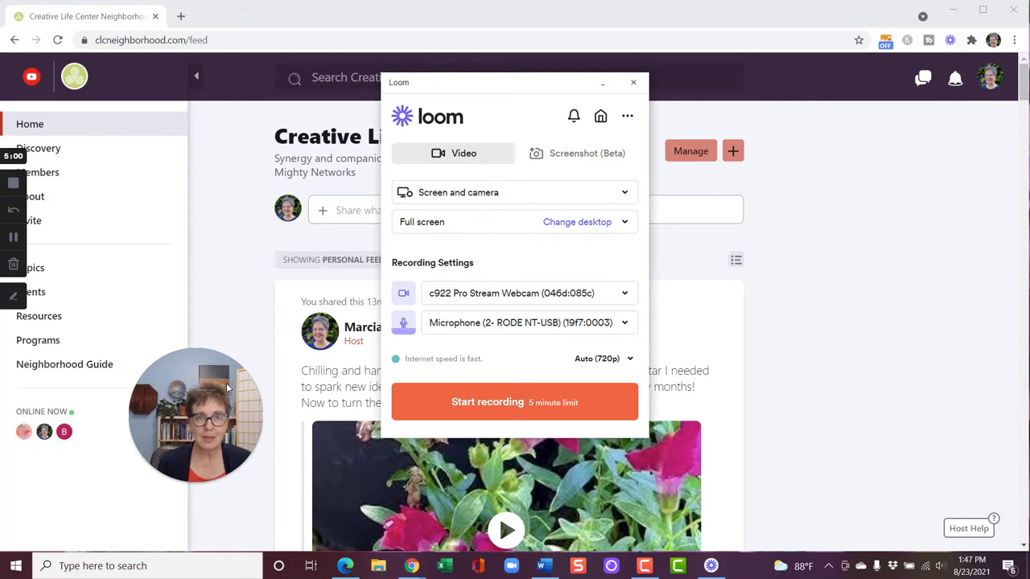
pyautogui.moveTo(182, 450)
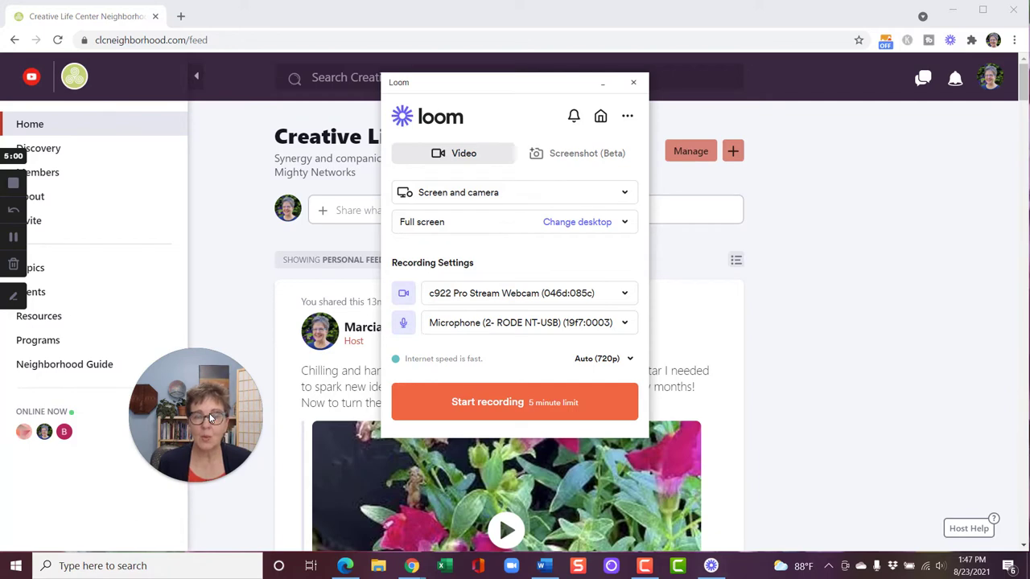
# Step: Switch the recording mode to Screen only, then to Cam only
pyautogui.click(505, 195)
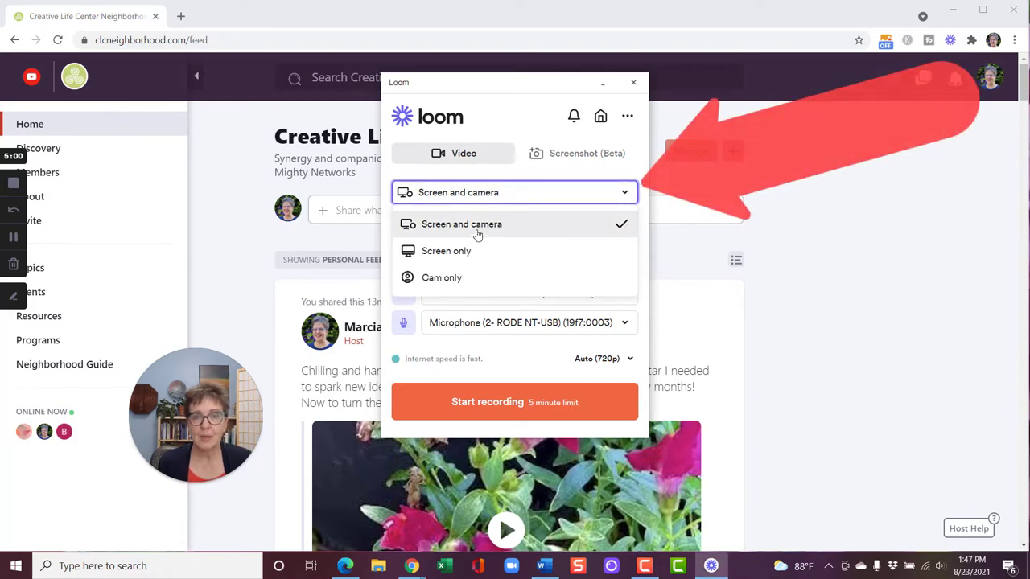
pyautogui.click(471, 253)
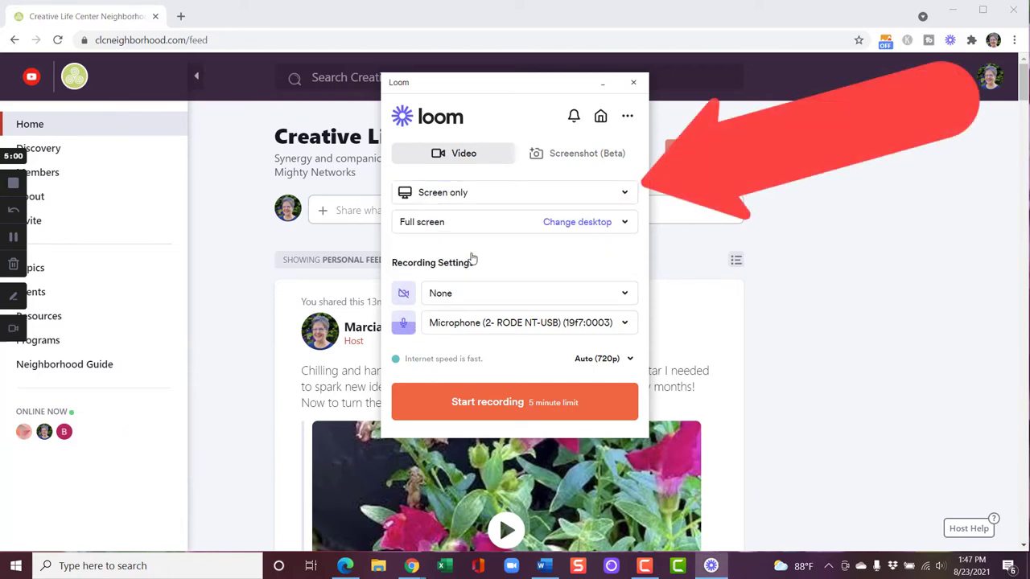
pyautogui.click(483, 199)
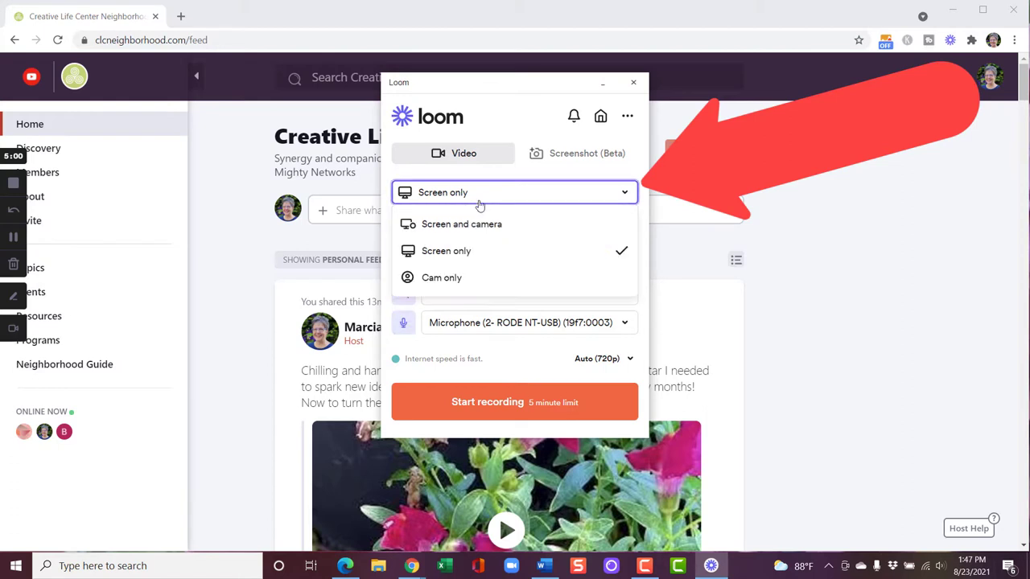
pyautogui.click(450, 284)
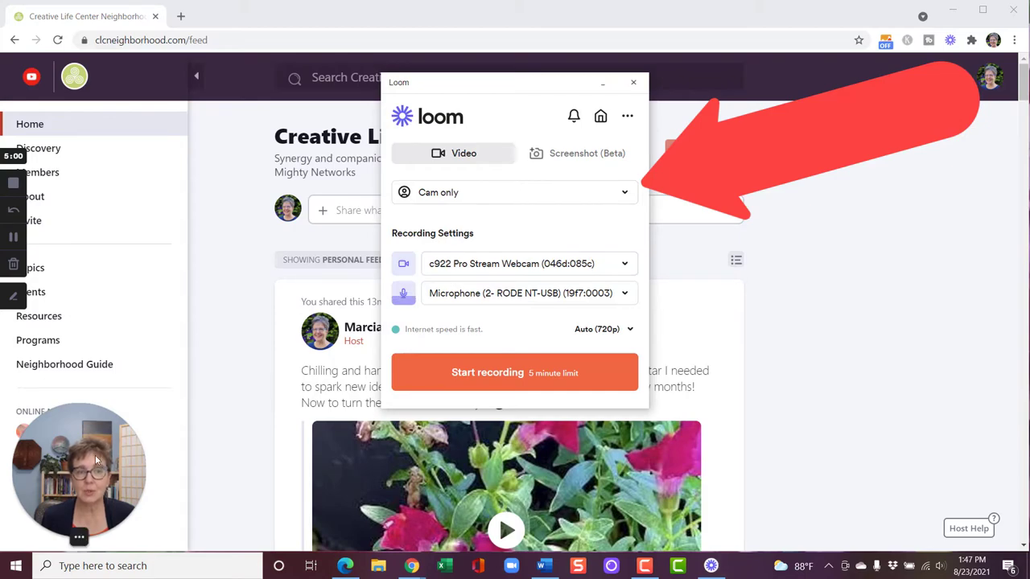
# Step: Keep the c922 webcam and RODE NT-USB microphone as the recording sources
pyautogui.moveTo(124, 443); pyautogui.dragTo(149, 438)
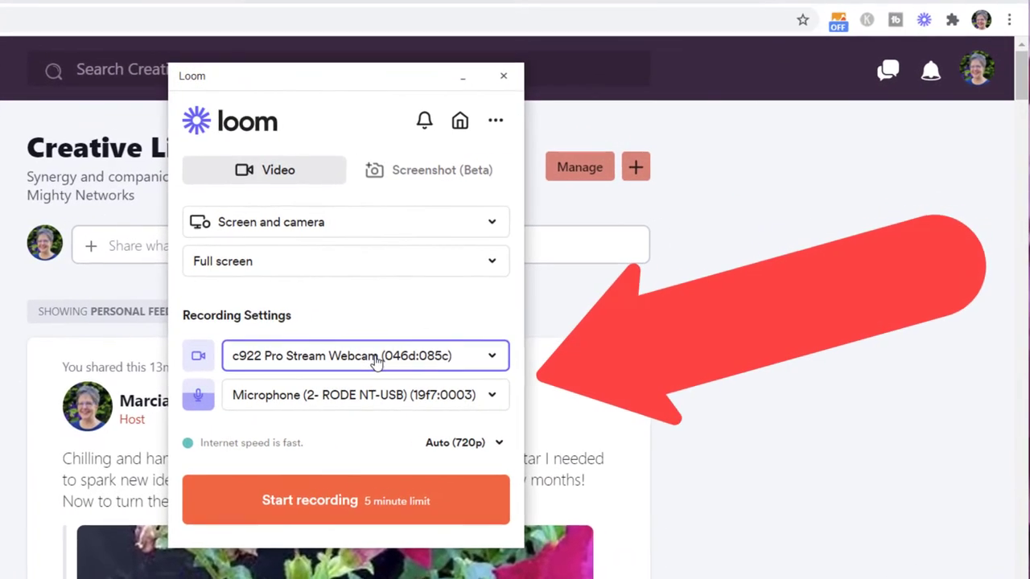
pyautogui.click(377, 361)
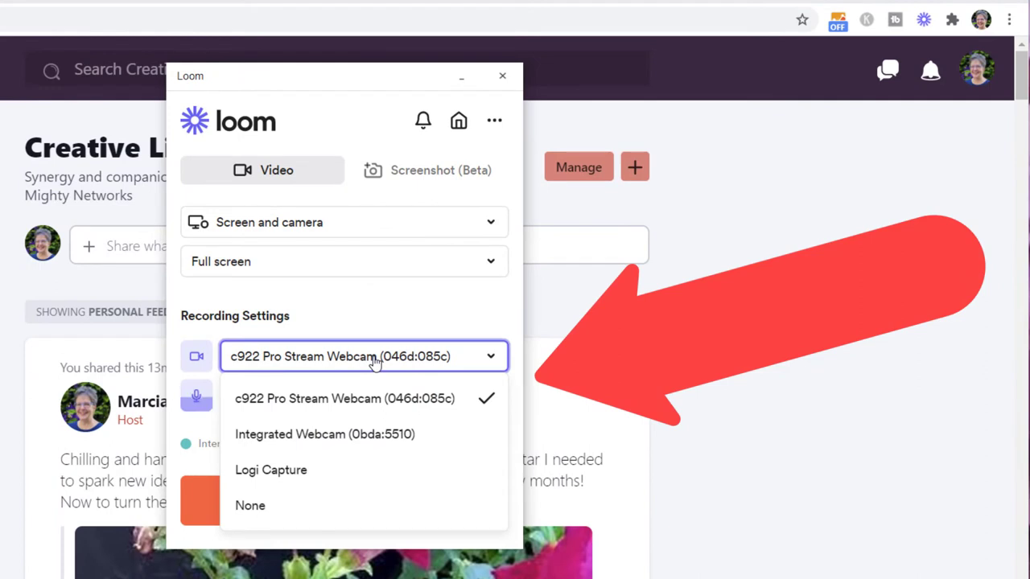
pyautogui.click(374, 322)
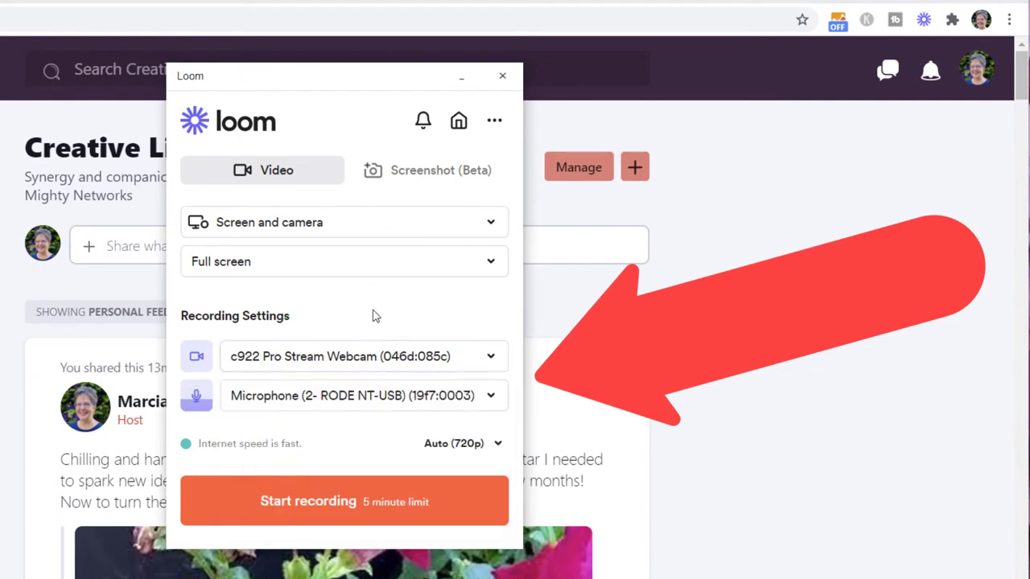
pyautogui.click(385, 402)
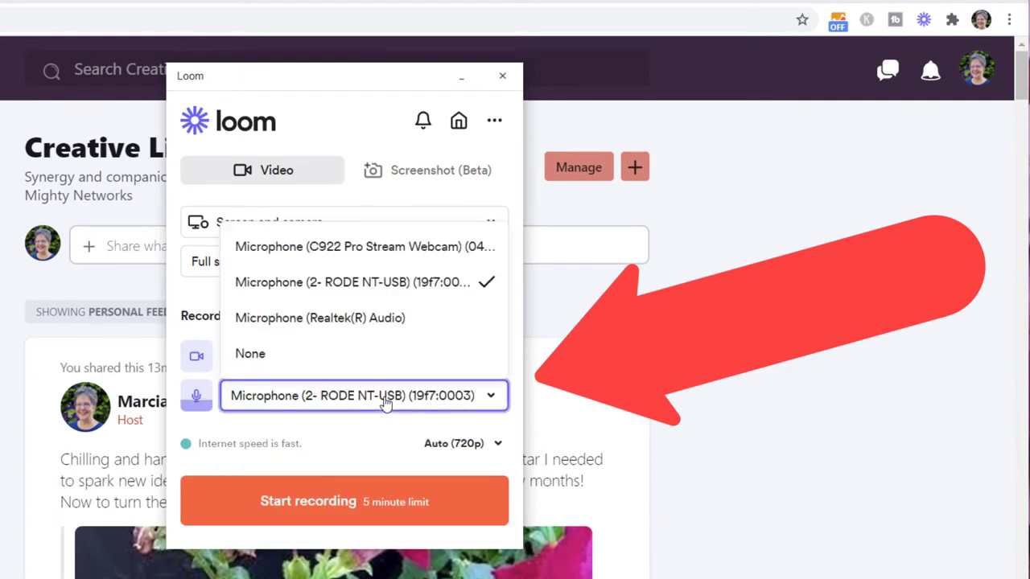
pyautogui.click(373, 435)
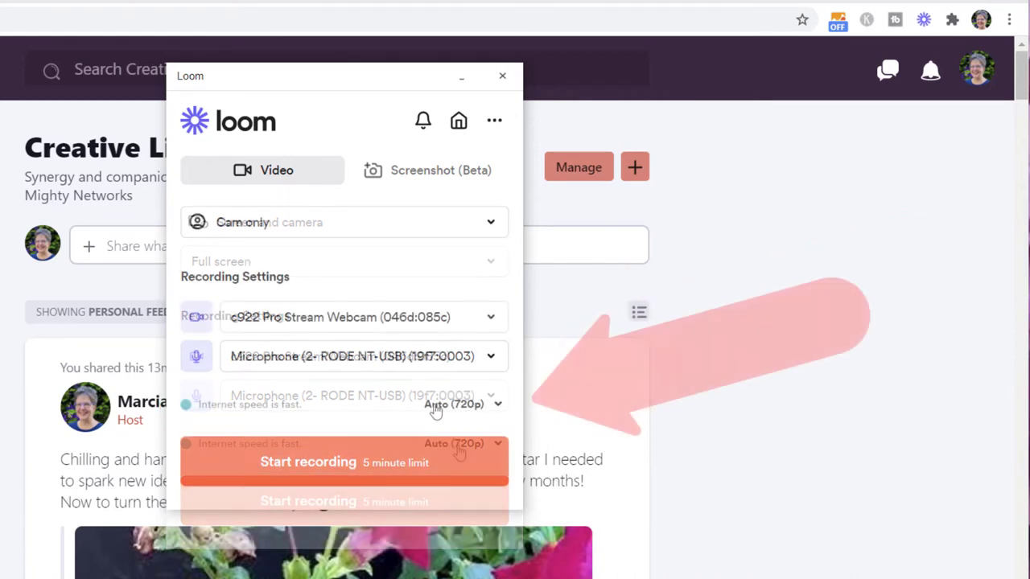
# Step: Keep Auto (720p) quality, switch back to Screen and camera, and keep Full screen capture
pyautogui.click(435, 406)
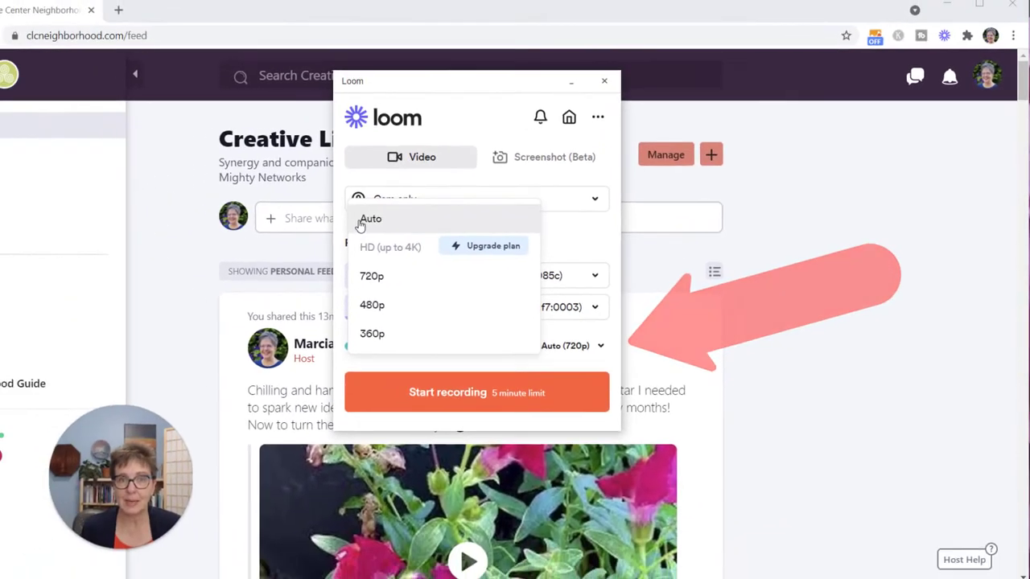
pyautogui.click(214, 246)
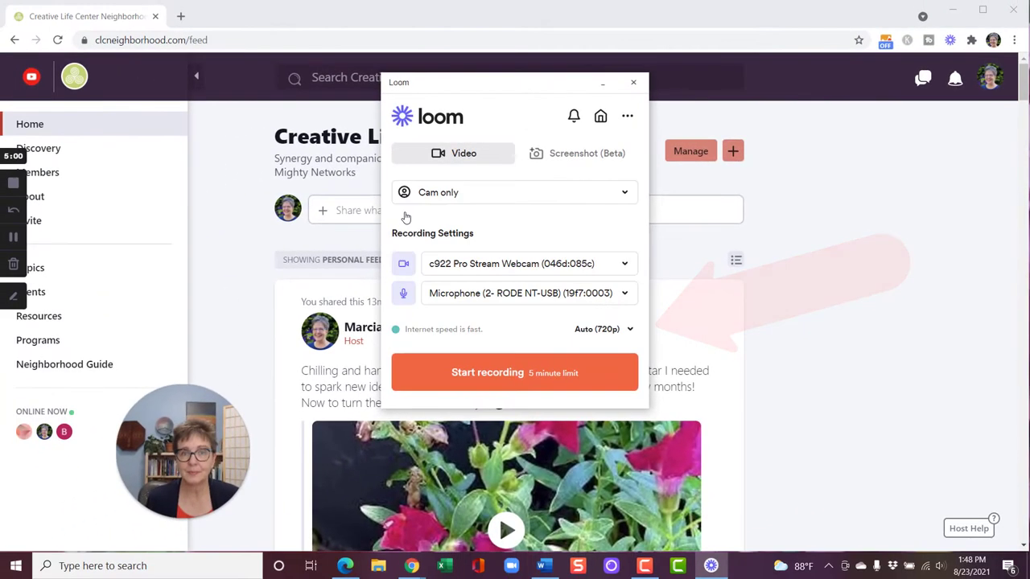
pyautogui.click(338, 229)
pyautogui.click(463, 224)
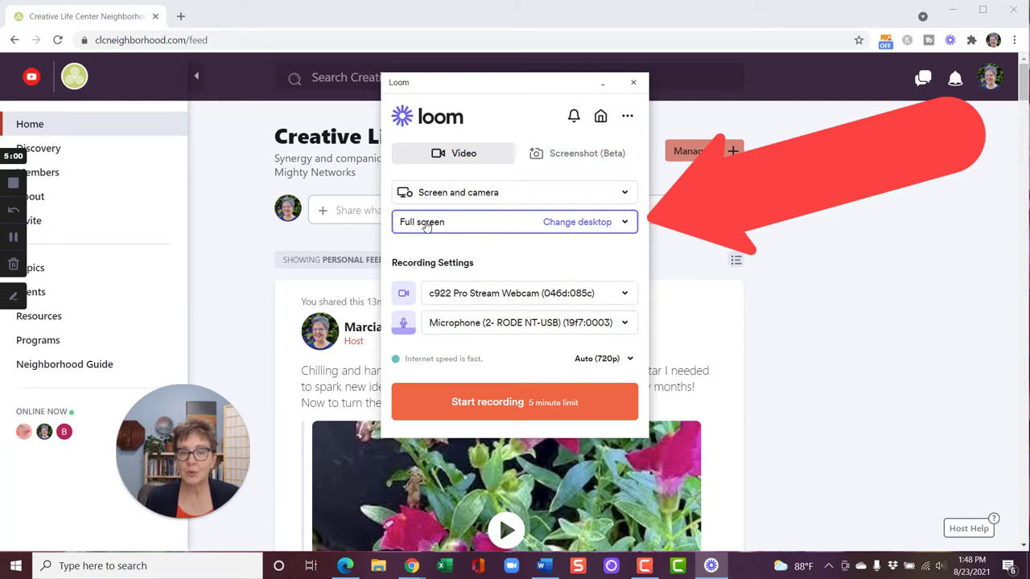
pyautogui.click(623, 230)
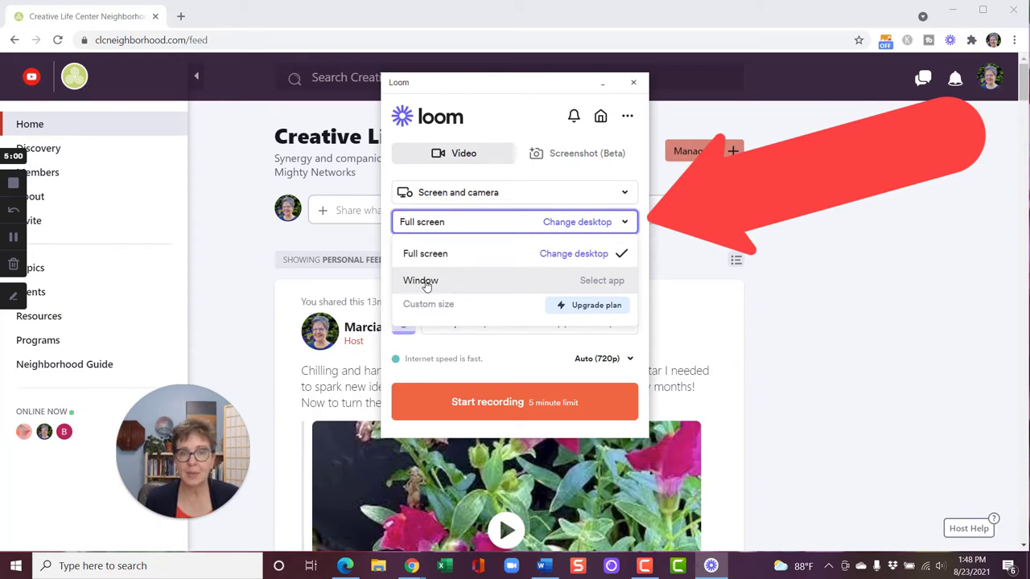
pyautogui.click(552, 178)
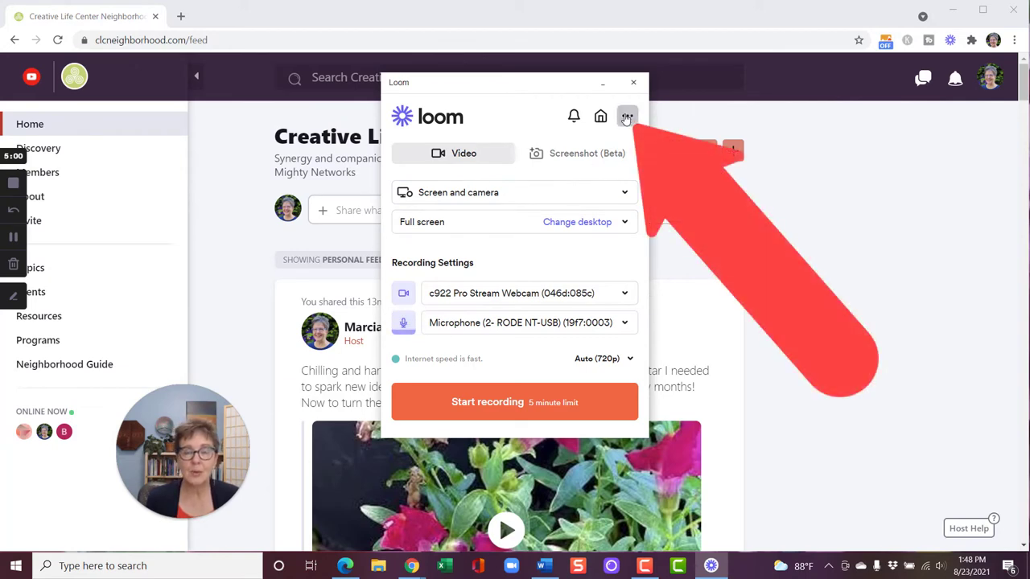
pyautogui.click(626, 118)
pyautogui.click(546, 147)
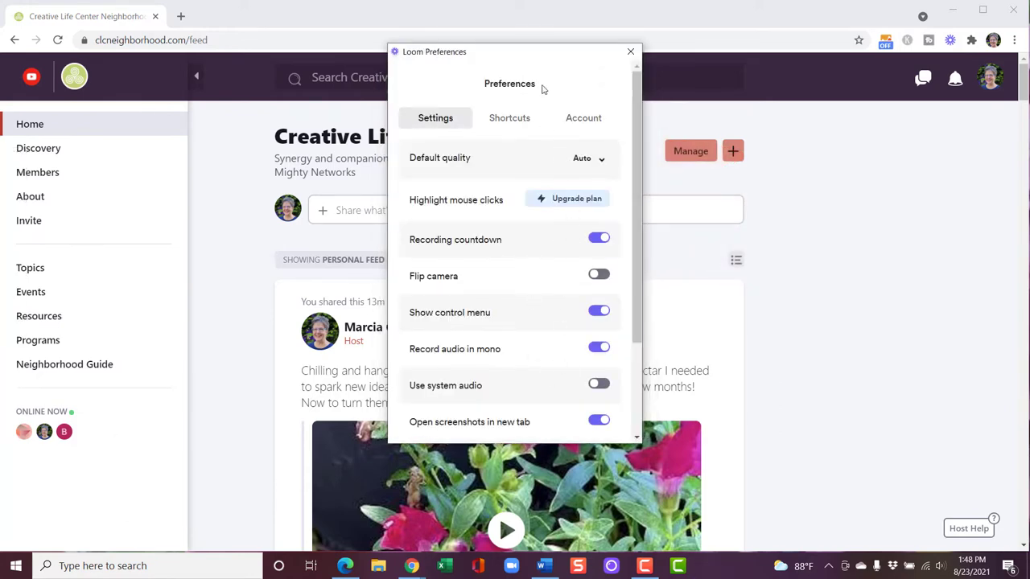
pyautogui.click(630, 53)
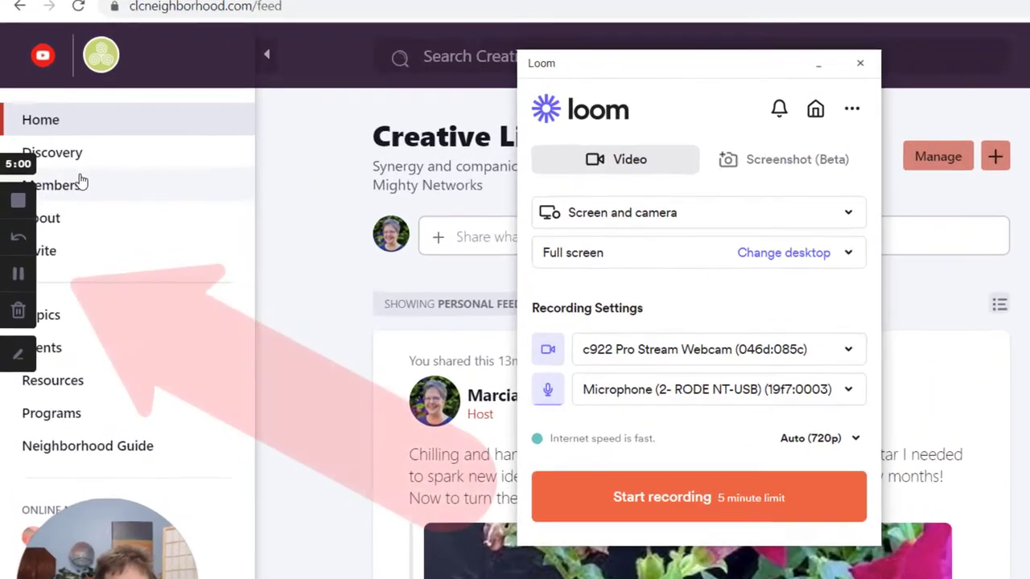
pyautogui.moveTo(21, 161)
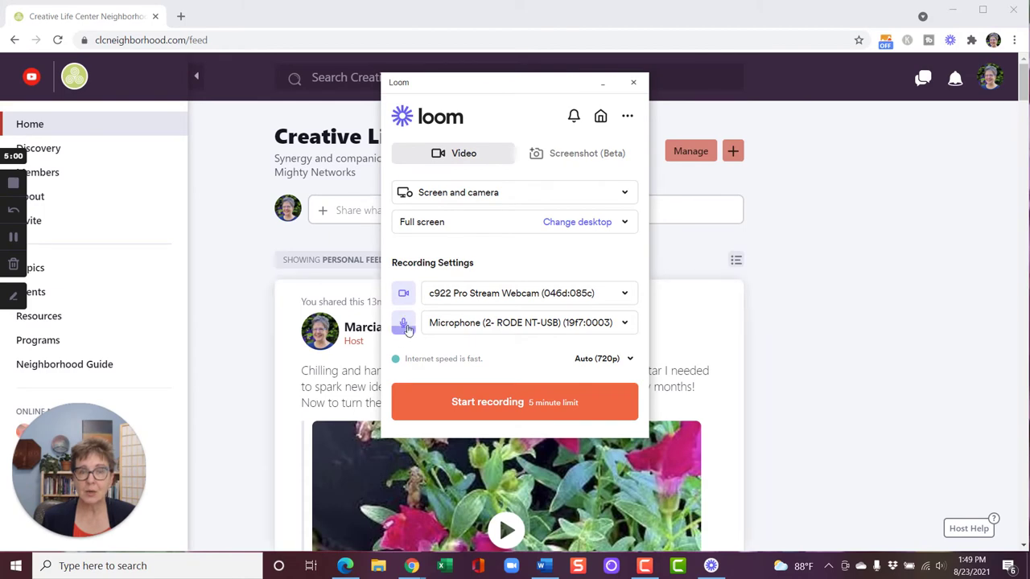
# Step: Start the screen and camera recording and move the enlarged webcam bubble to the right edge
pyautogui.click(498, 402)
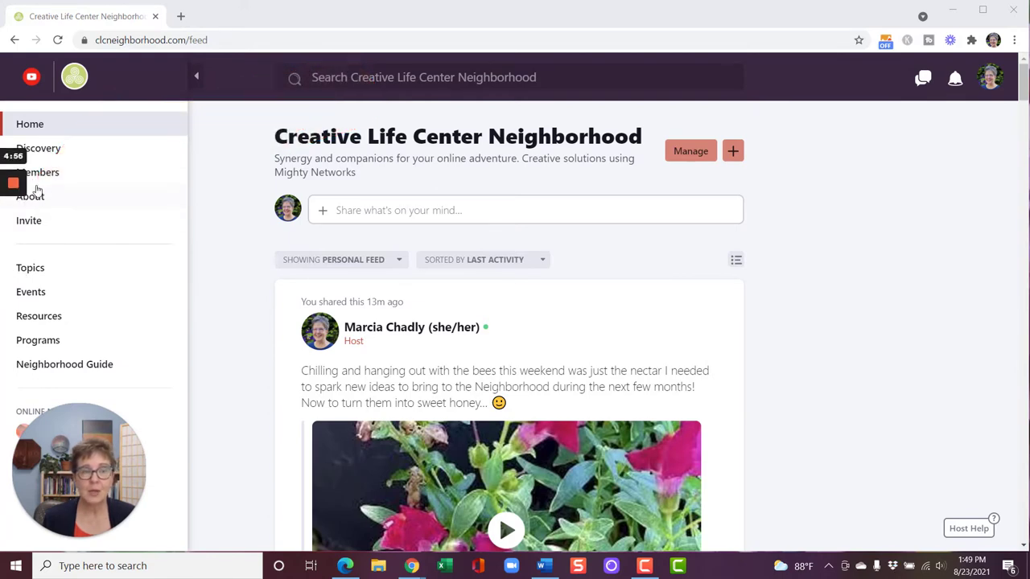
pyautogui.moveTo(19, 187)
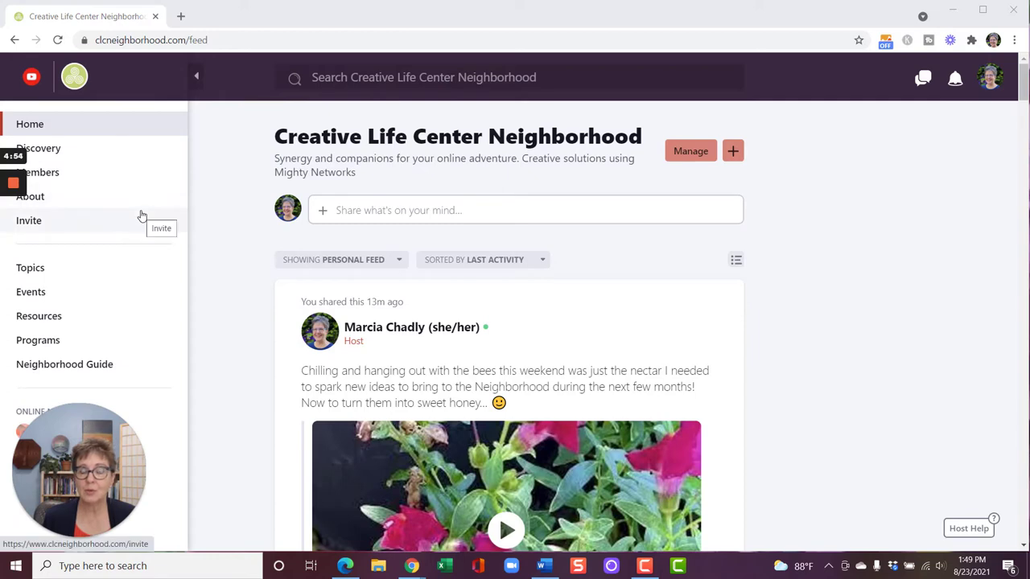
pyautogui.moveTo(87, 543); pyautogui.dragTo(208, 398)
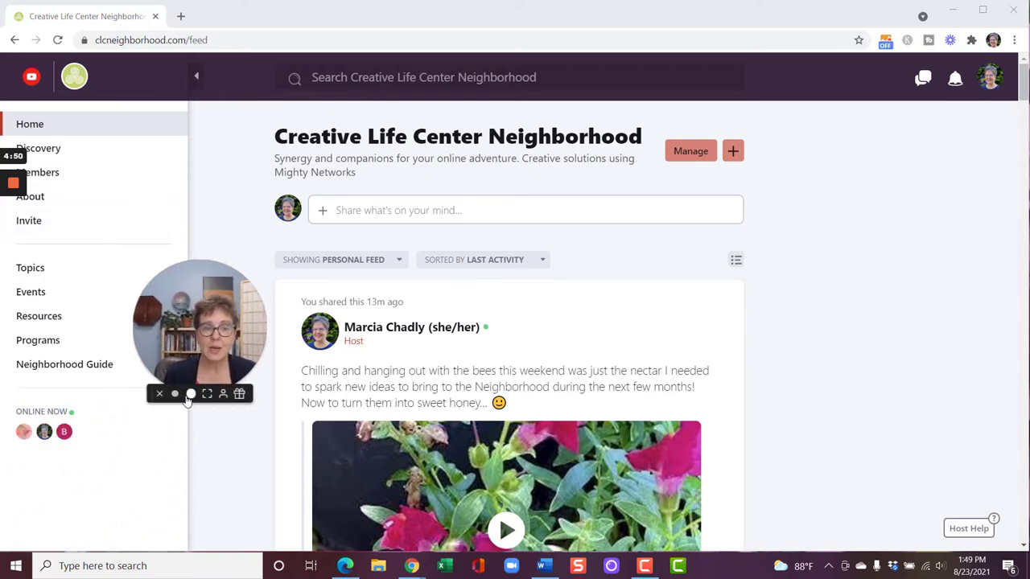
pyautogui.click(191, 393)
pyautogui.moveTo(229, 290); pyautogui.dragTo(846, 299)
# Step: Navigate via Resources and Programs into the 5 Days to Happier New Members program and back
pyautogui.click(41, 318)
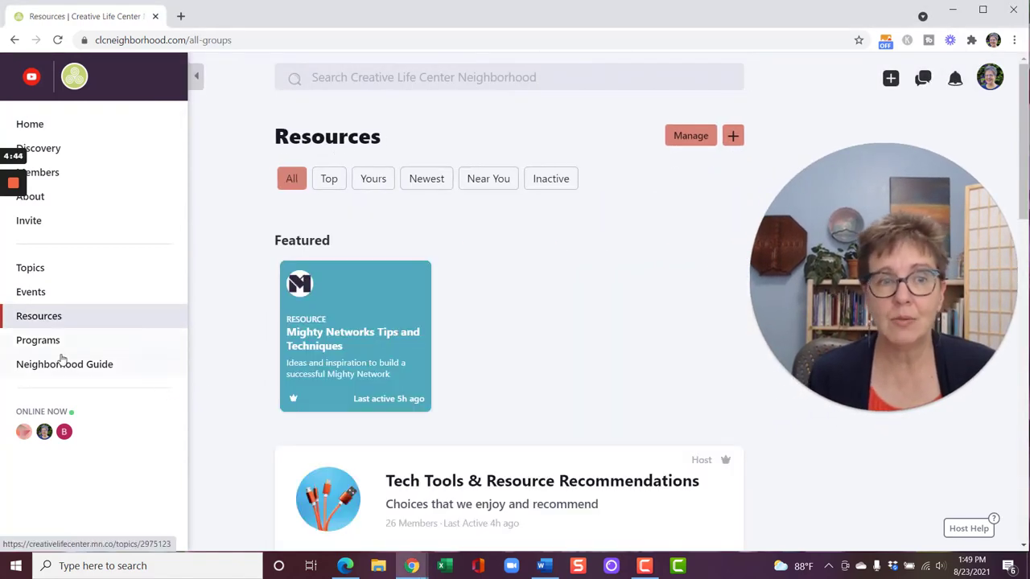
pyautogui.click(51, 343)
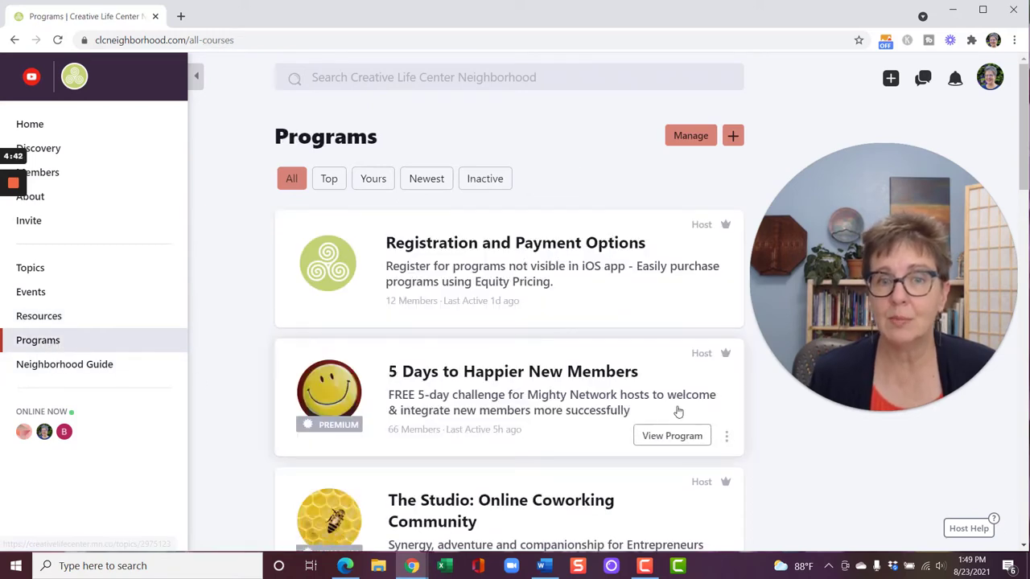
pyautogui.click(534, 406)
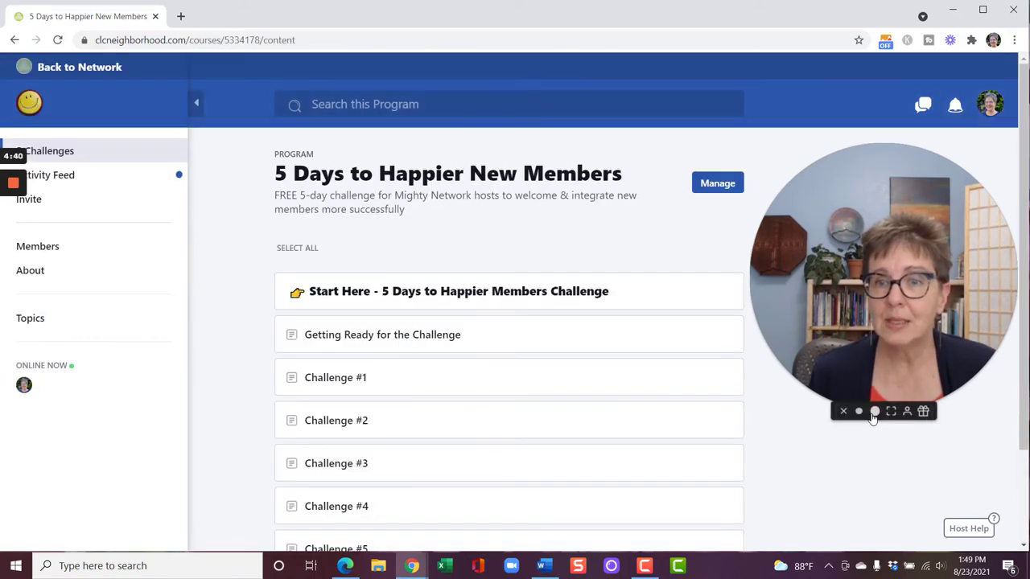
pyautogui.click(843, 411)
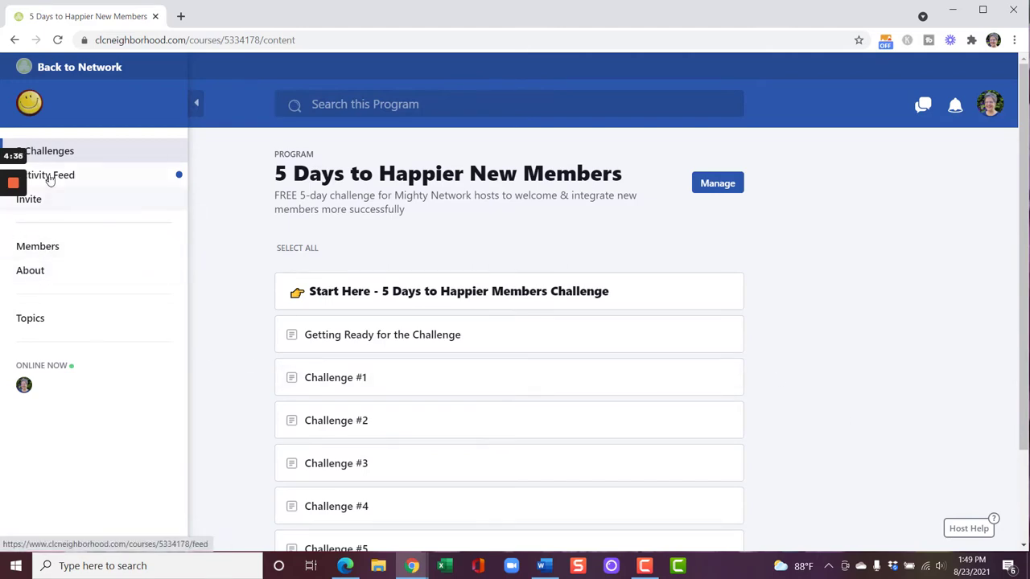
pyautogui.click(77, 68)
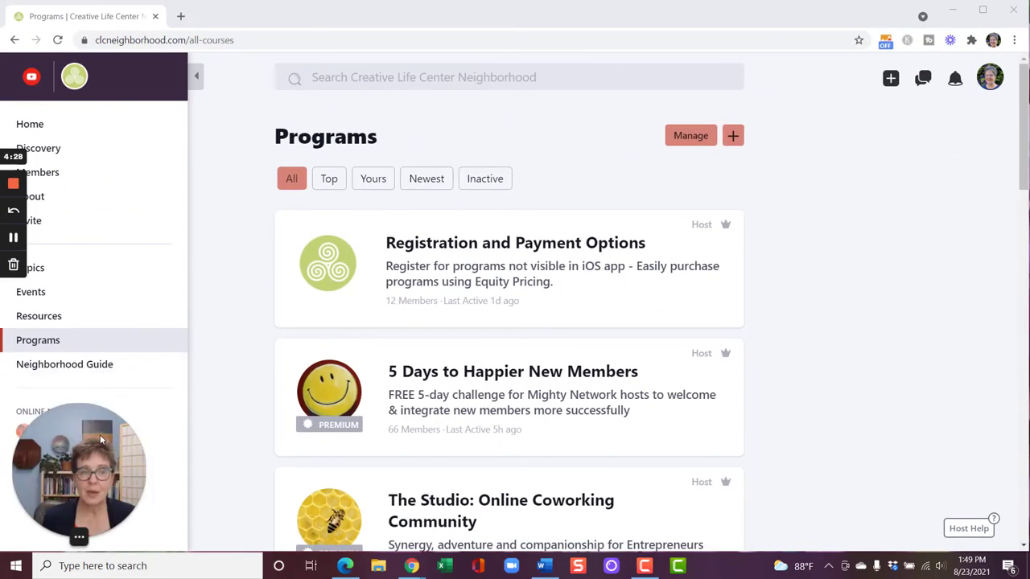
pyautogui.moveTo(113, 438); pyautogui.dragTo(209, 393)
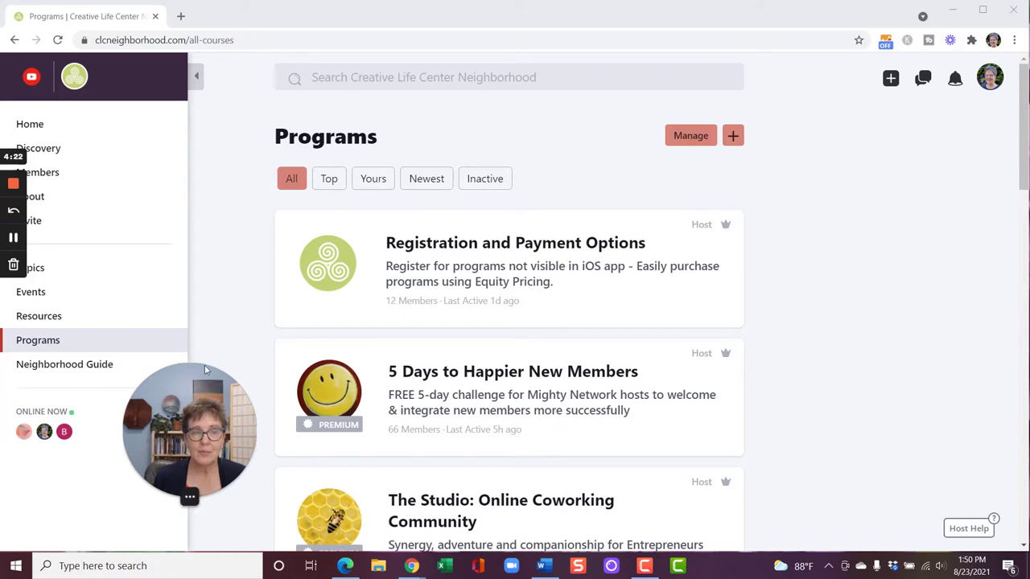
# Step: Stop the recording, title the video 'Hello', and copy its share link
pyautogui.click(12, 183)
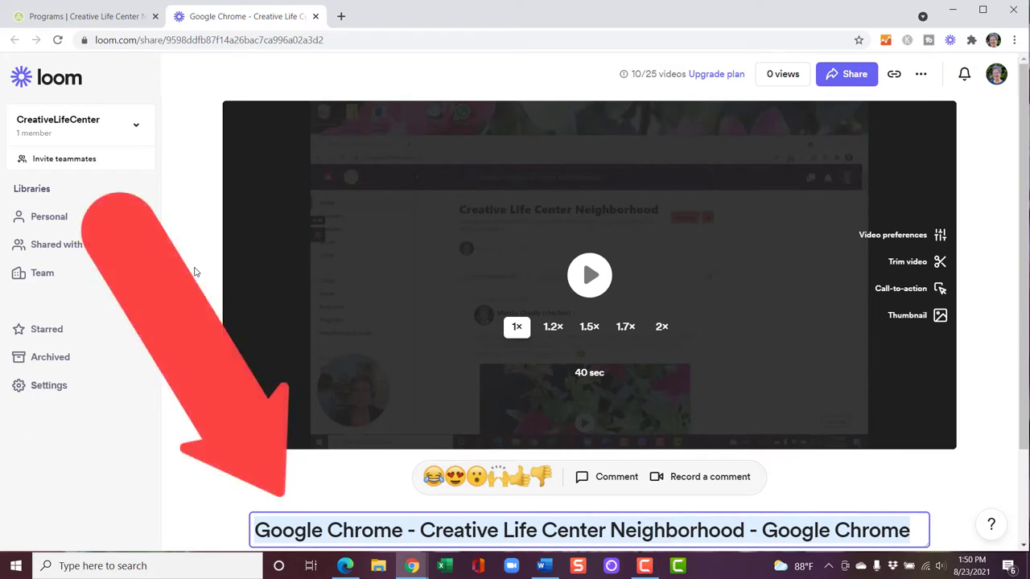
pyautogui.write('Hello')
pyautogui.press('Return')
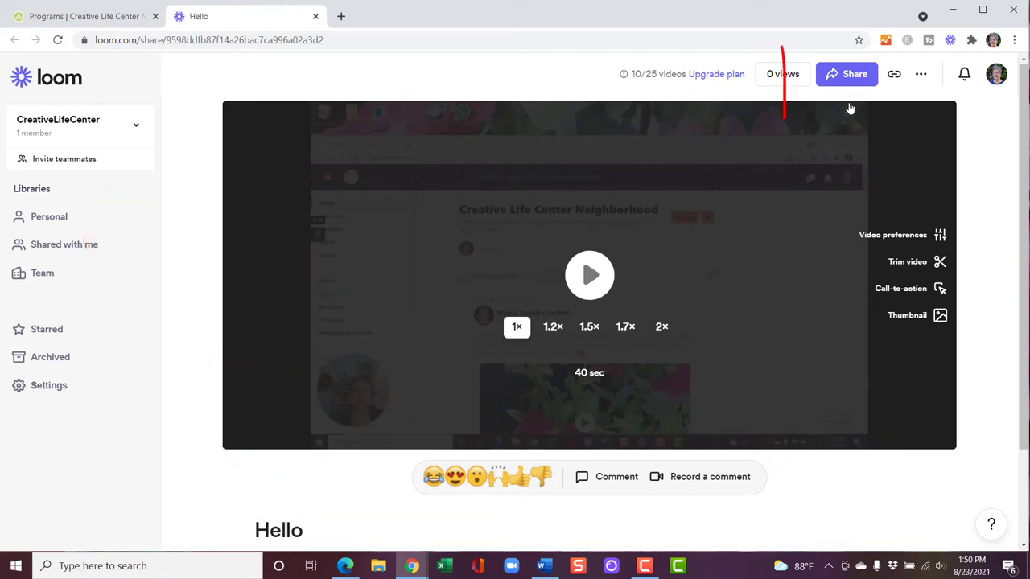
pyautogui.click(894, 74)
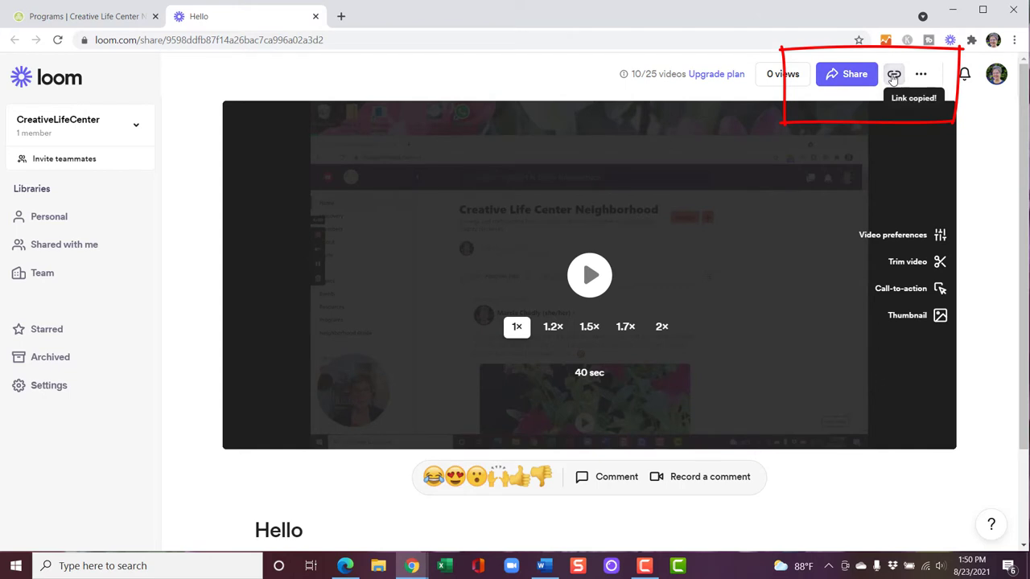
pyautogui.click(844, 77)
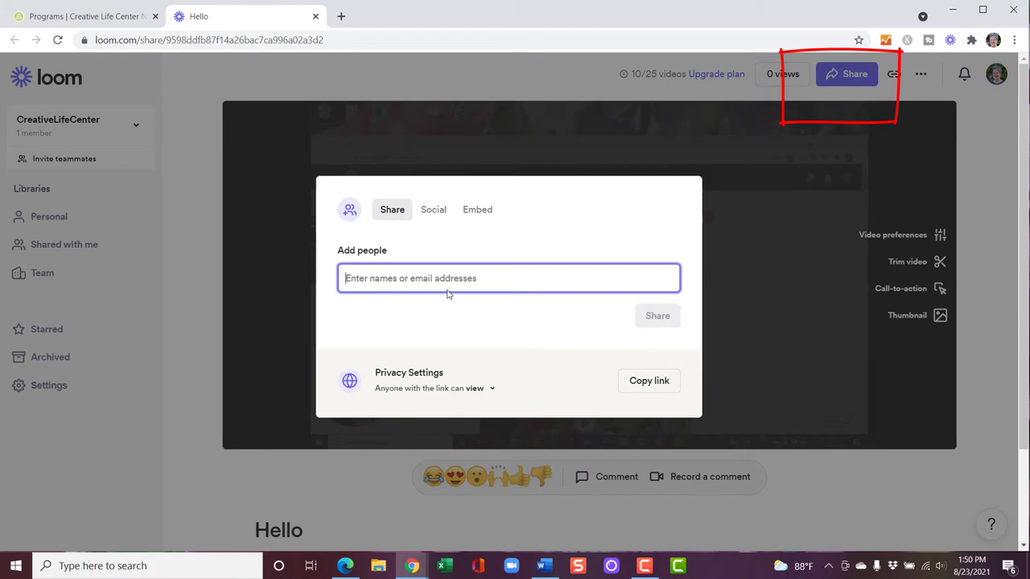
pyautogui.click(431, 210)
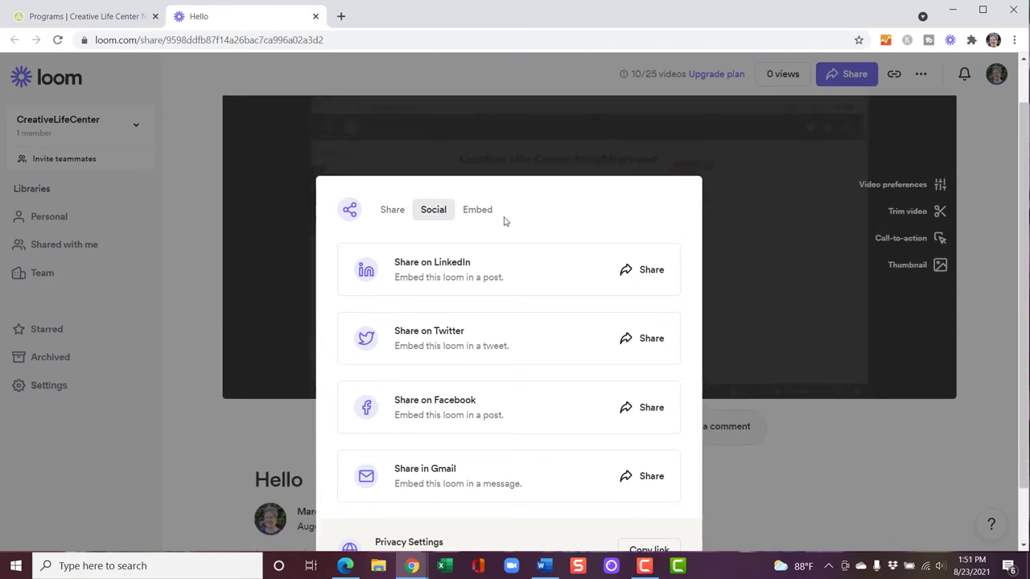
pyautogui.click(487, 217)
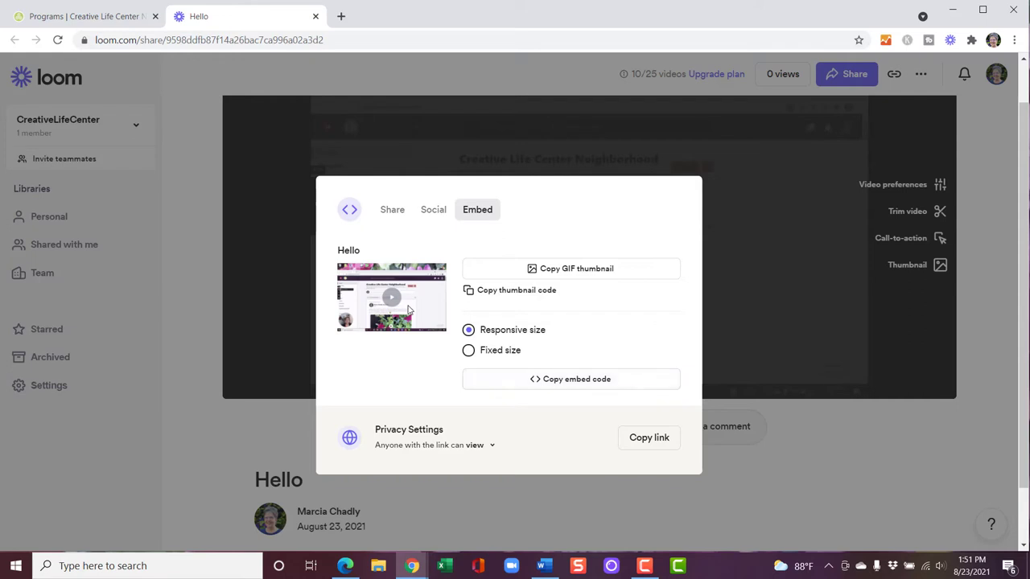
pyautogui.click(509, 76)
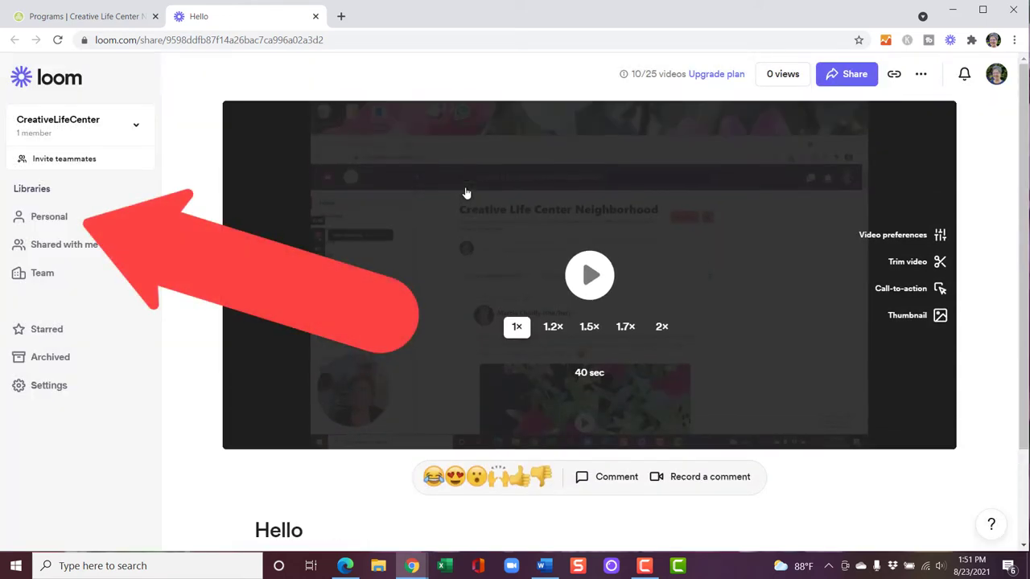
# Step: In Personal, create folder 'test', move the Hello video into it, and open it from there
pyautogui.click(60, 226)
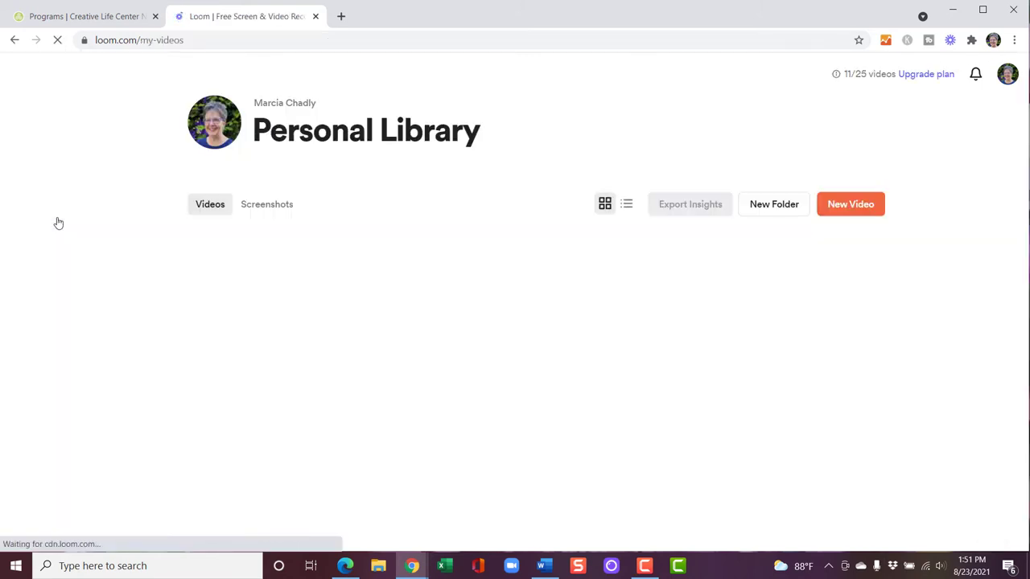
pyautogui.scroll(-2, 672, 411)
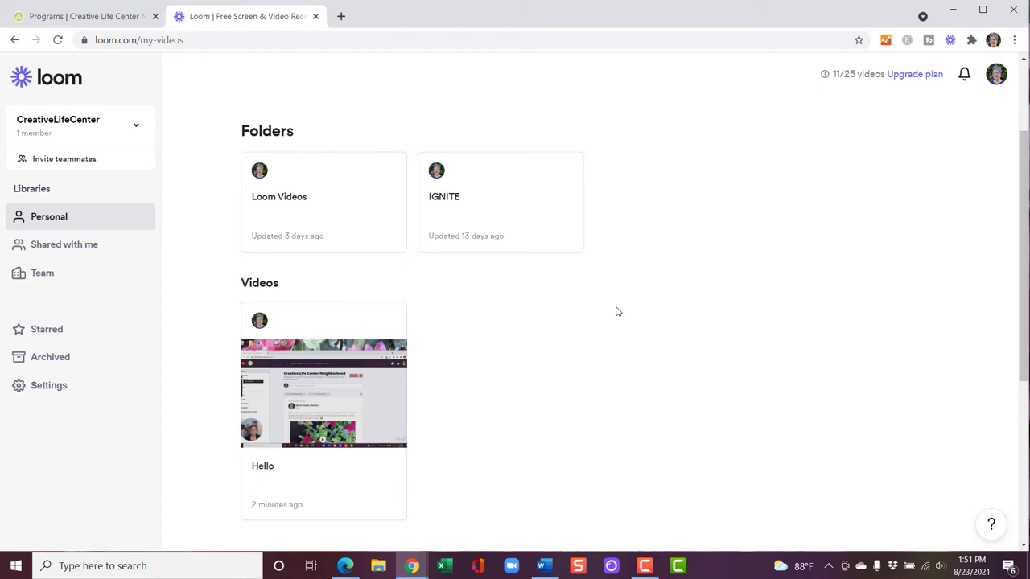
pyautogui.scroll(2, 617, 311)
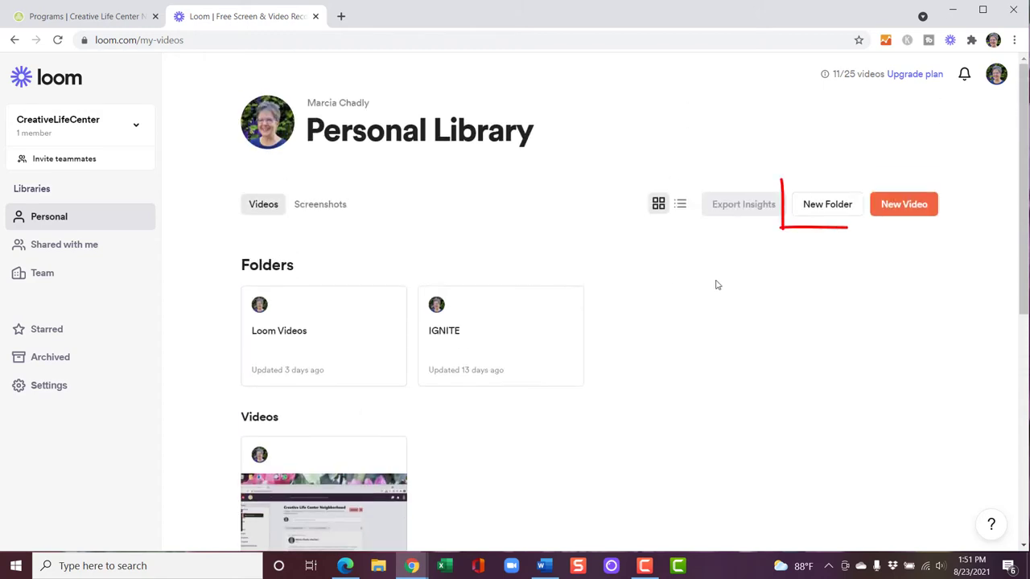
pyautogui.click(812, 207)
pyautogui.write('test')
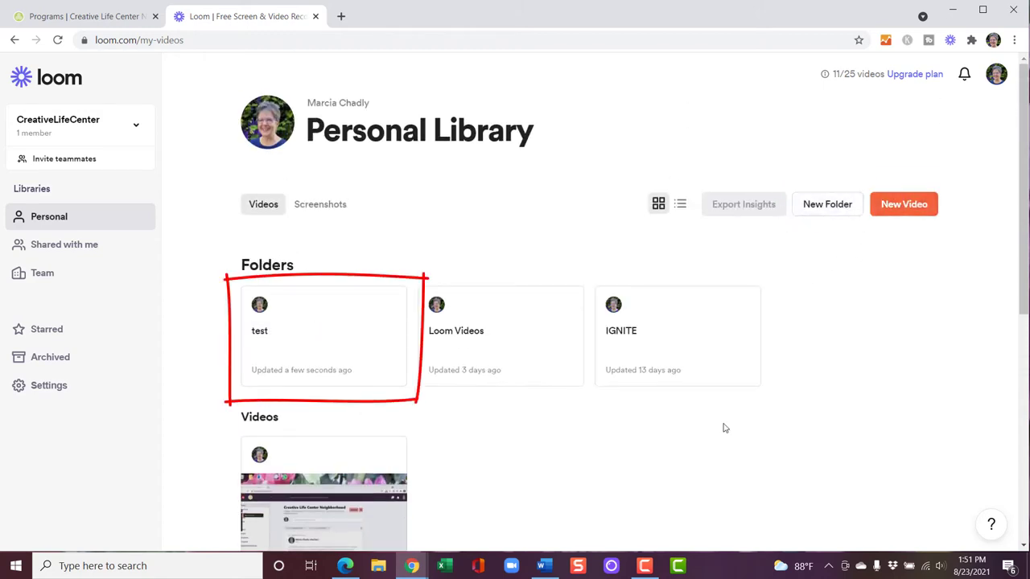
pyautogui.moveTo(315, 510); pyautogui.dragTo(304, 323)
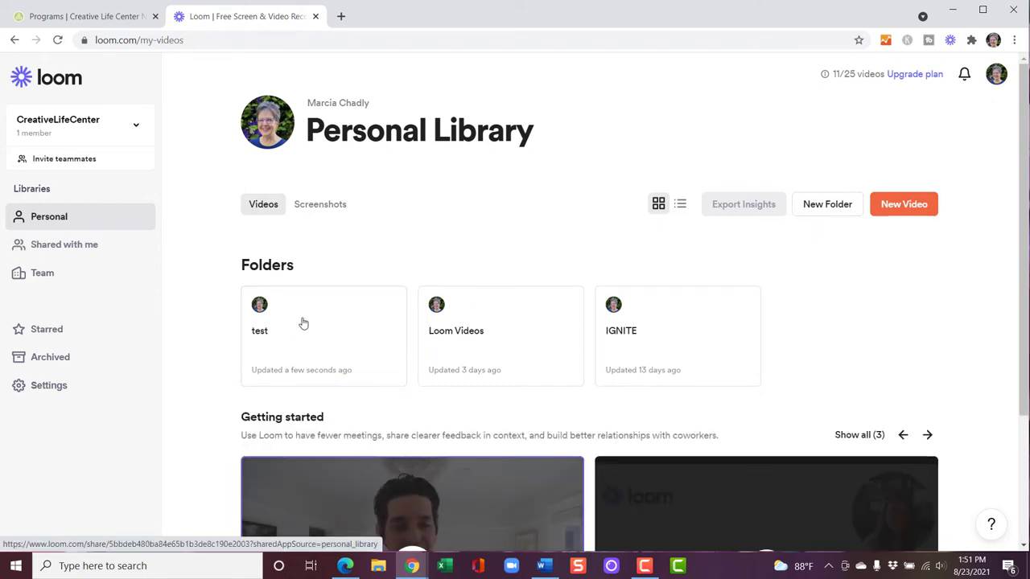
pyautogui.click(302, 323)
pyautogui.click(285, 324)
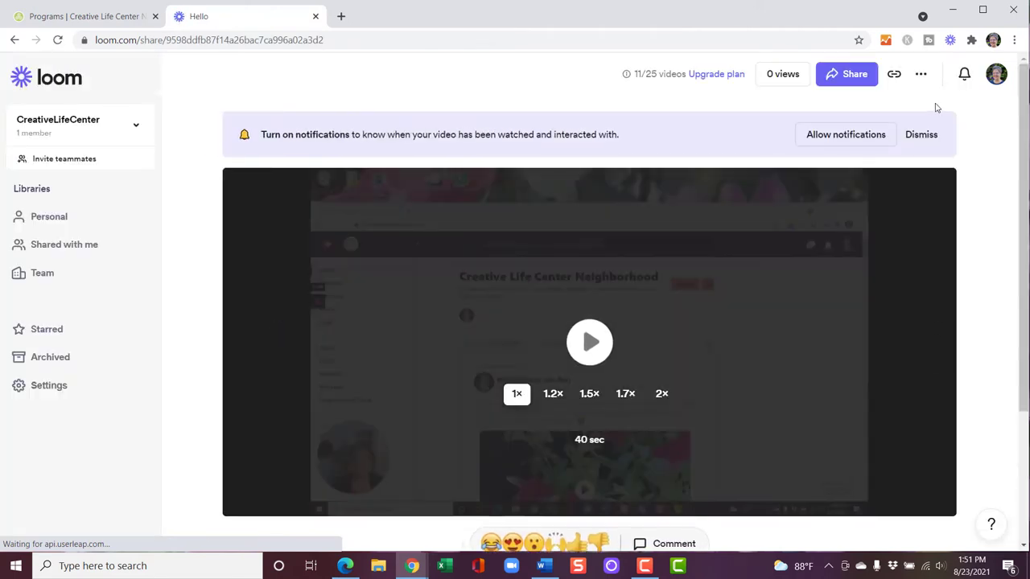
# Step: Copy the Hello share link and save it as a Video Link in the article body
pyautogui.click(895, 74)
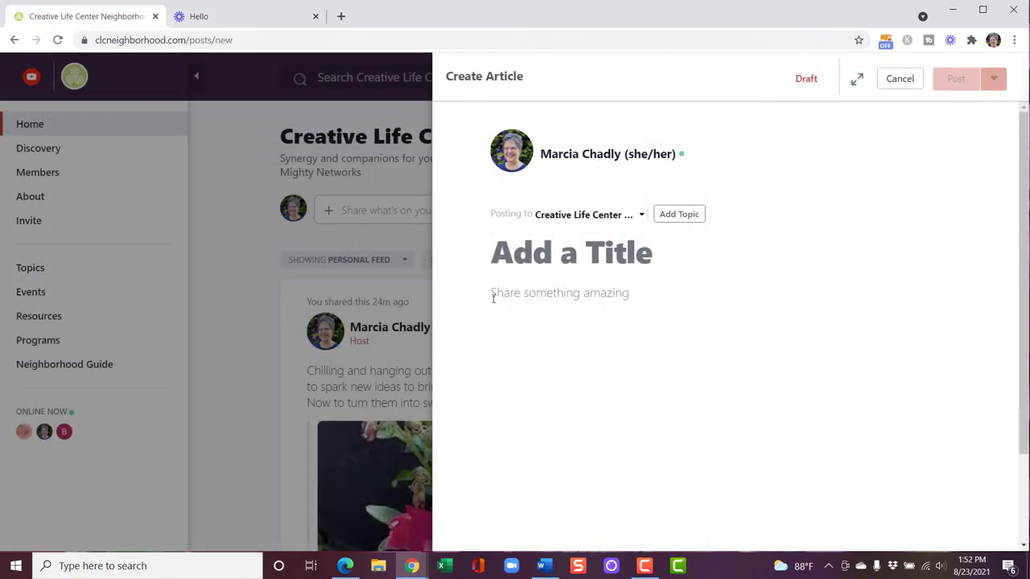
pyautogui.click(493, 296)
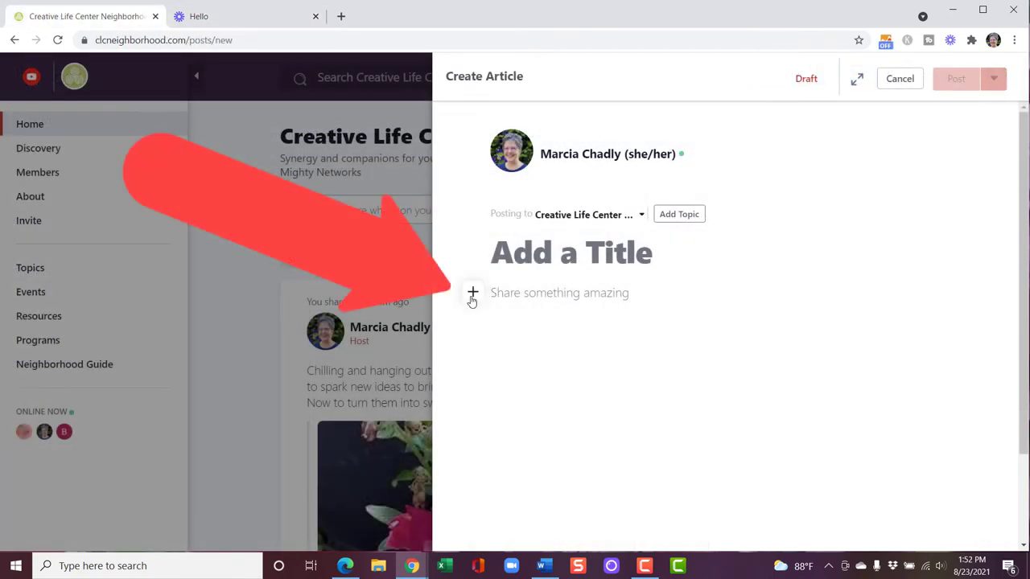
pyautogui.click(474, 295)
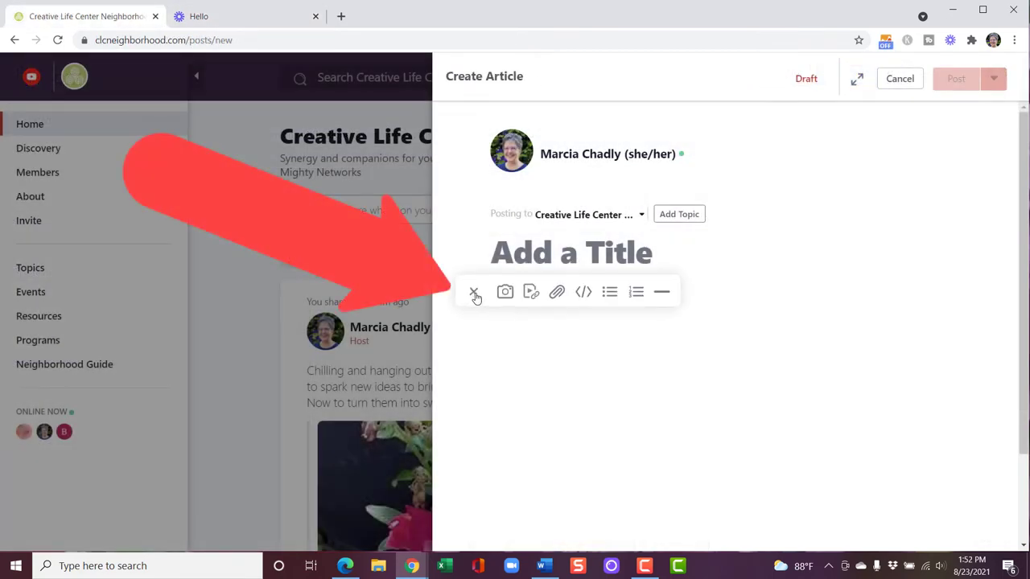
pyautogui.click(530, 293)
pyautogui.click(414, 241)
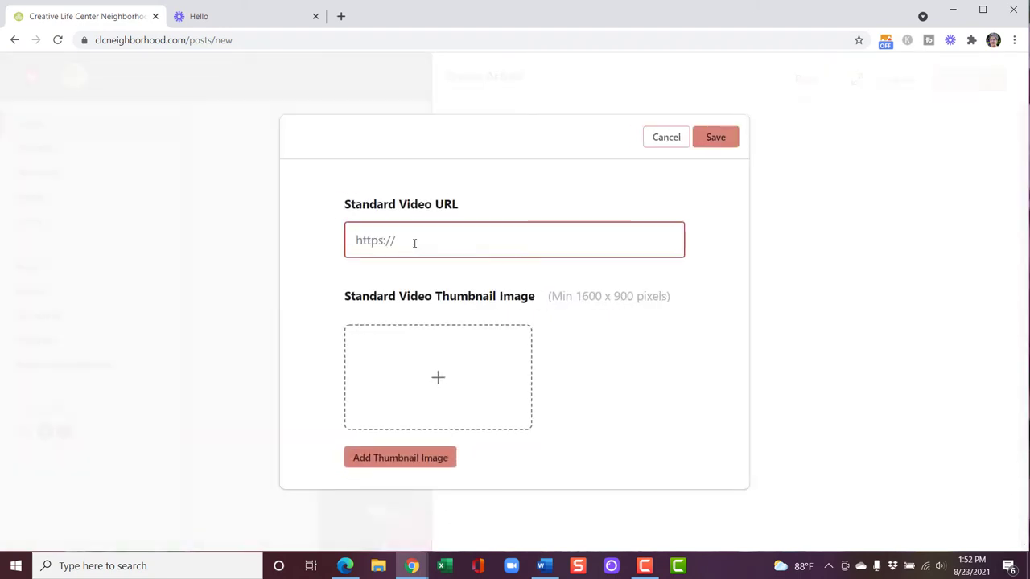
pyautogui.hotkey('ctrl', 'v')
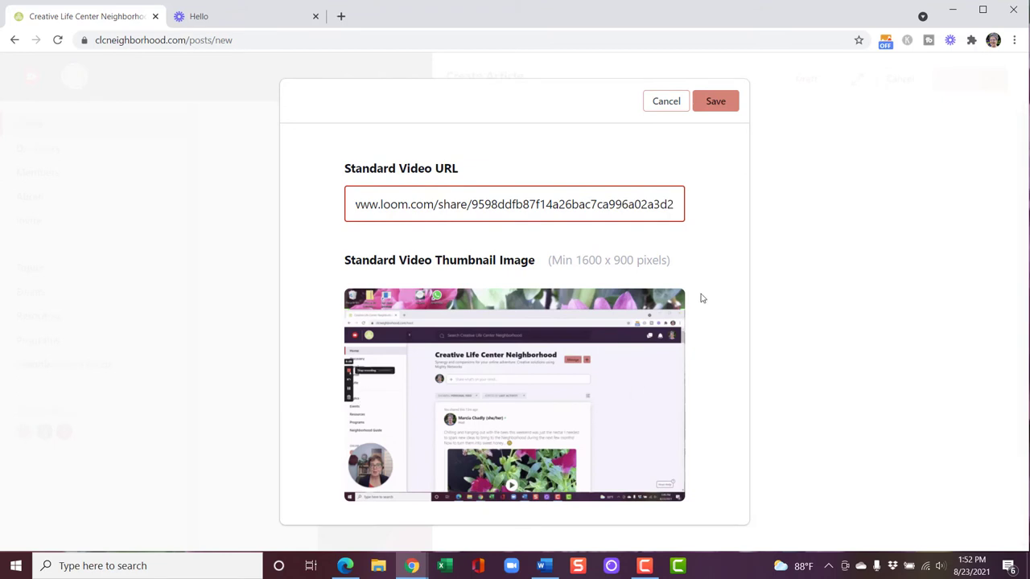
pyautogui.click(704, 104)
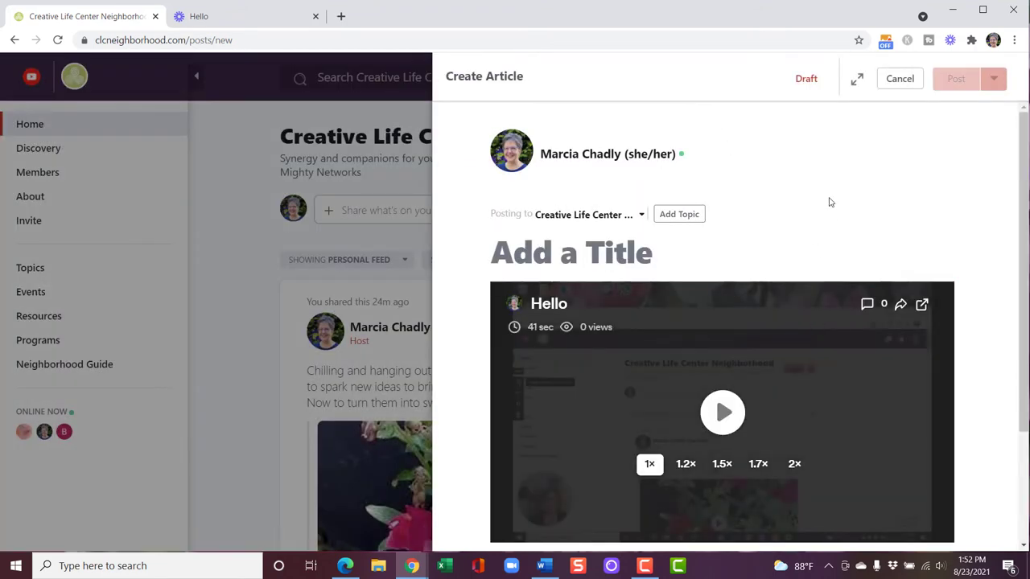
pyautogui.scroll(-2, 990, 398)
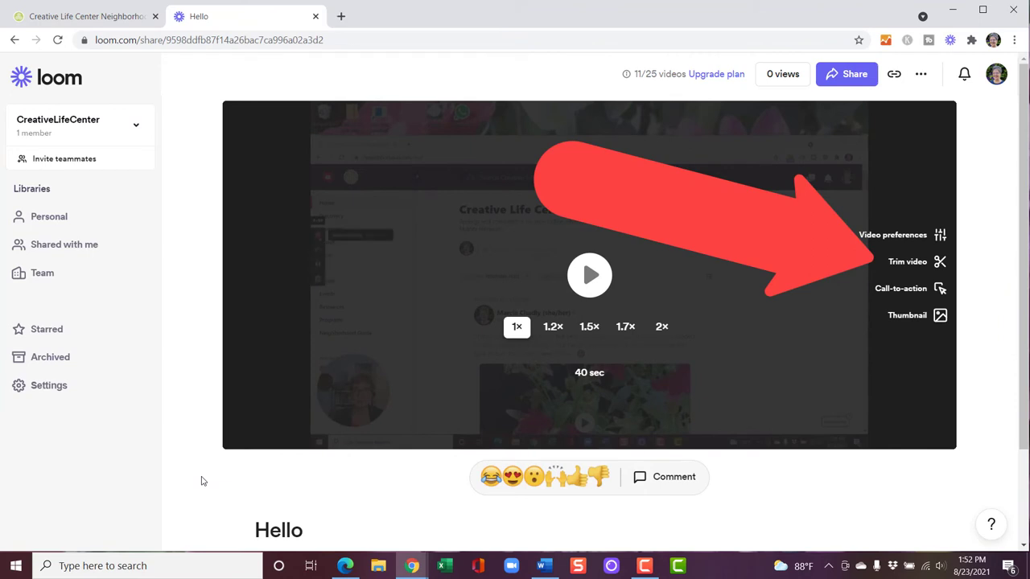
# Step: Trim the opening second (0:00–0:01) from the Hello video and return to the video page
pyautogui.click(917, 267)
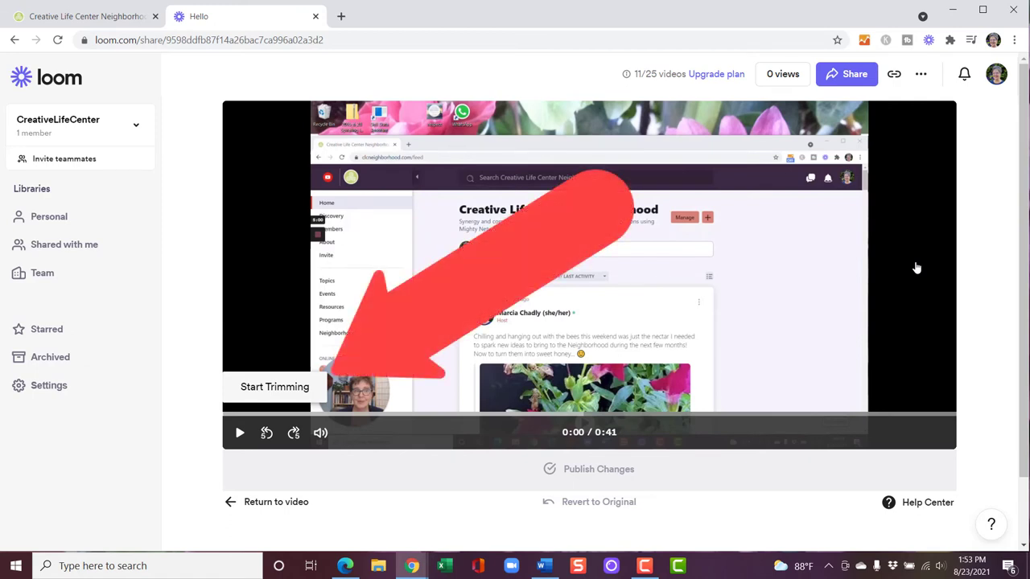
pyautogui.click(283, 394)
pyautogui.moveTo(283, 394); pyautogui.dragTo(245, 407)
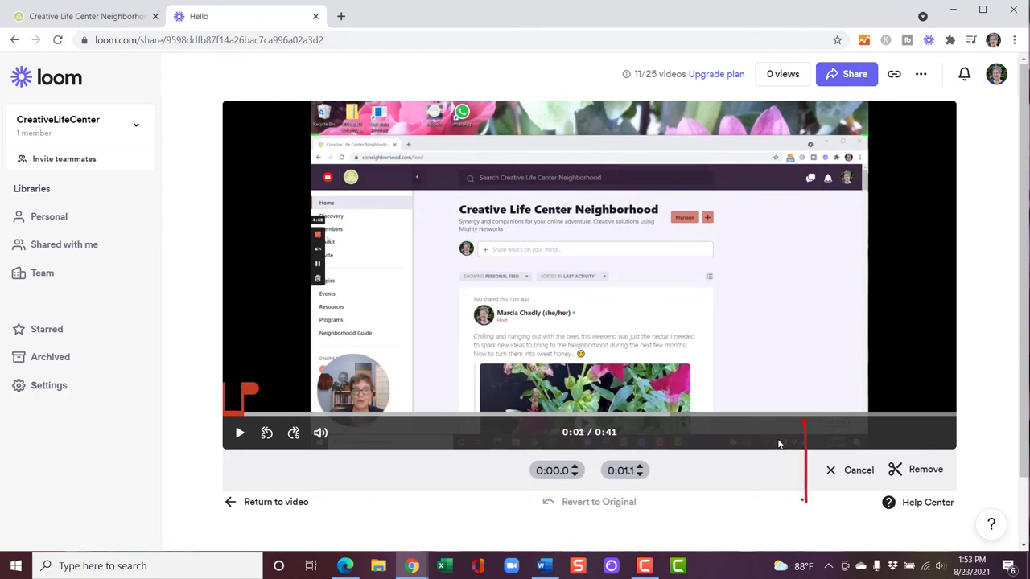
pyautogui.click(925, 470)
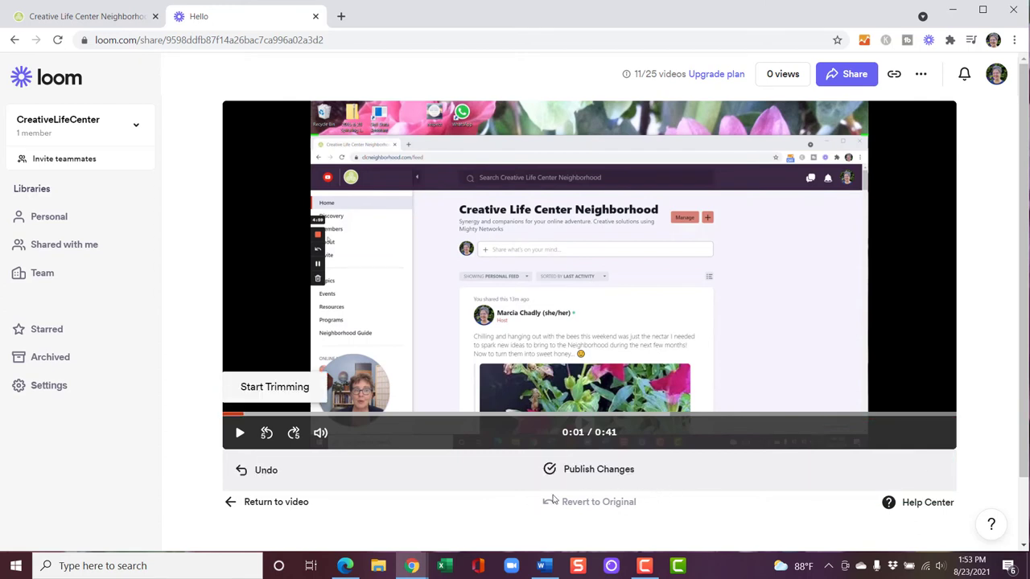
pyautogui.click(275, 502)
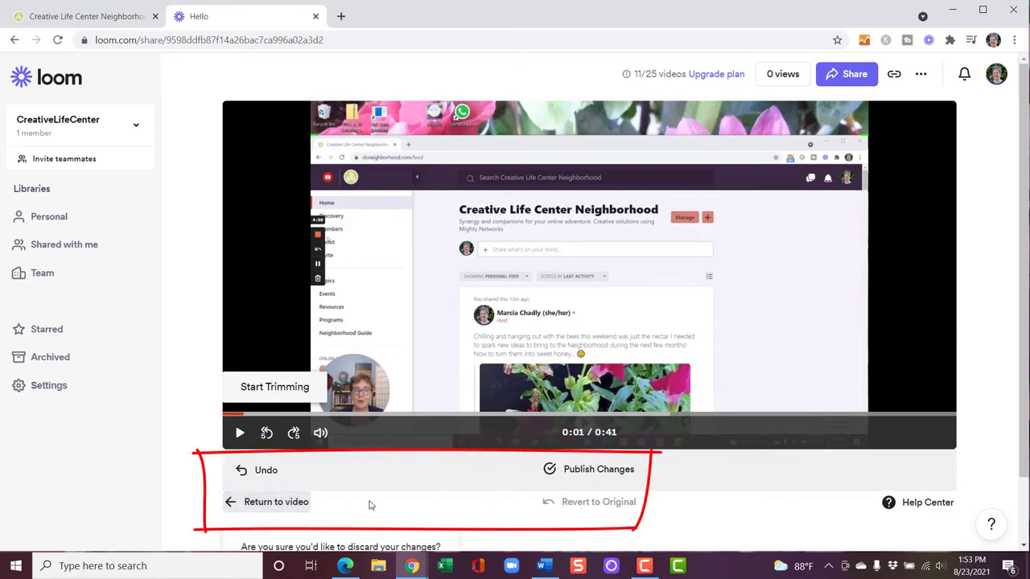
pyautogui.scroll(-1, 385, 506)
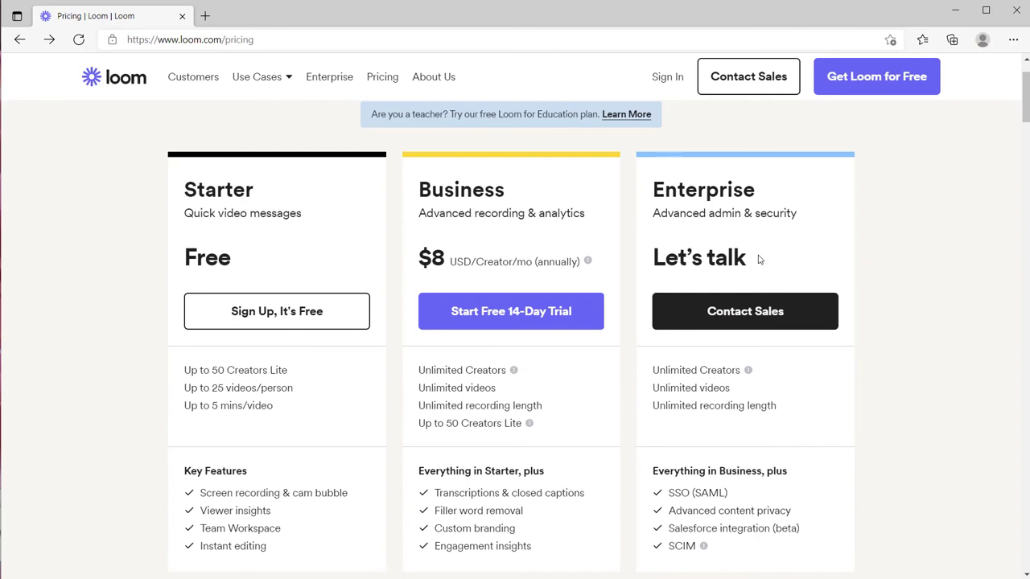
pyautogui.scroll(-1, 805, 338)
pyautogui.scroll(-1, 848, 371)
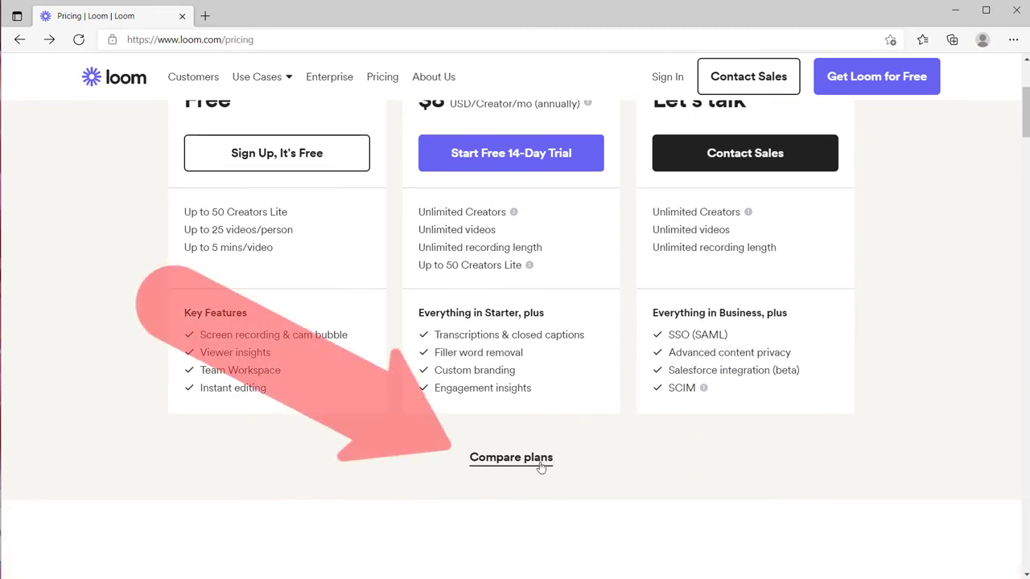